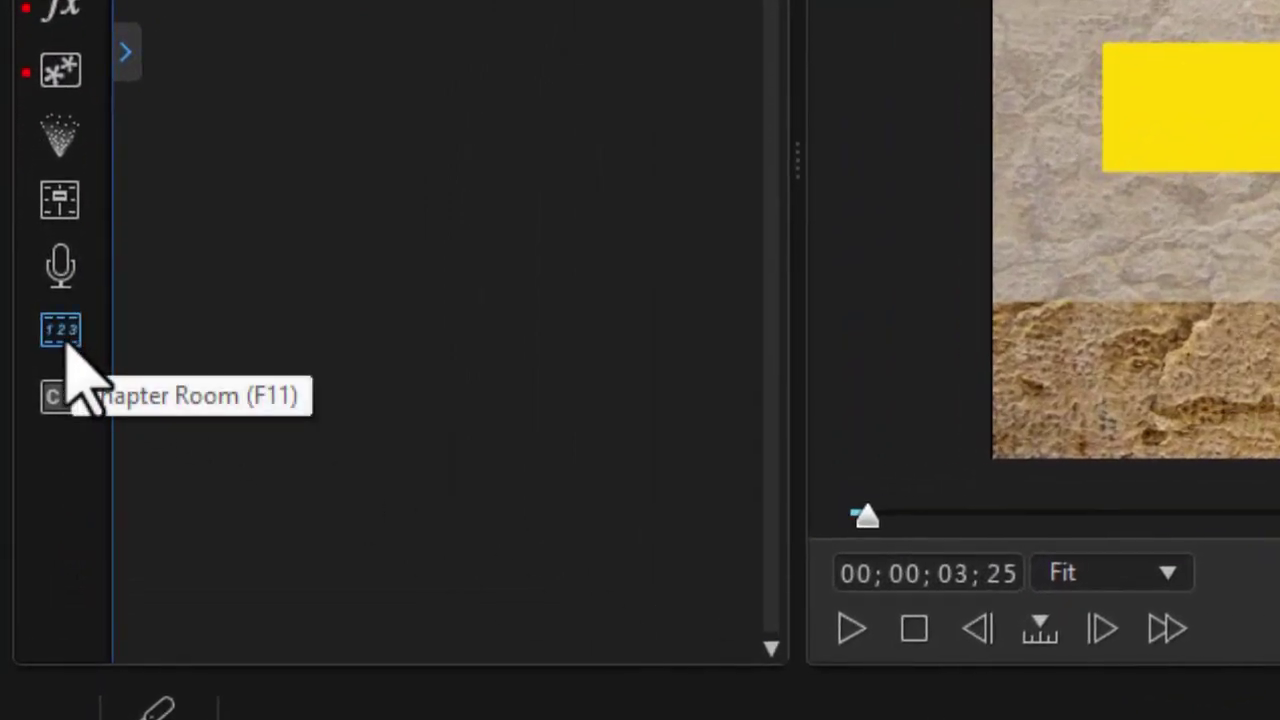
# Step: Open the Chapter Room so a 'Chapter 1' marker appears at the start of camtasia_animation
pyautogui.click(64, 334)
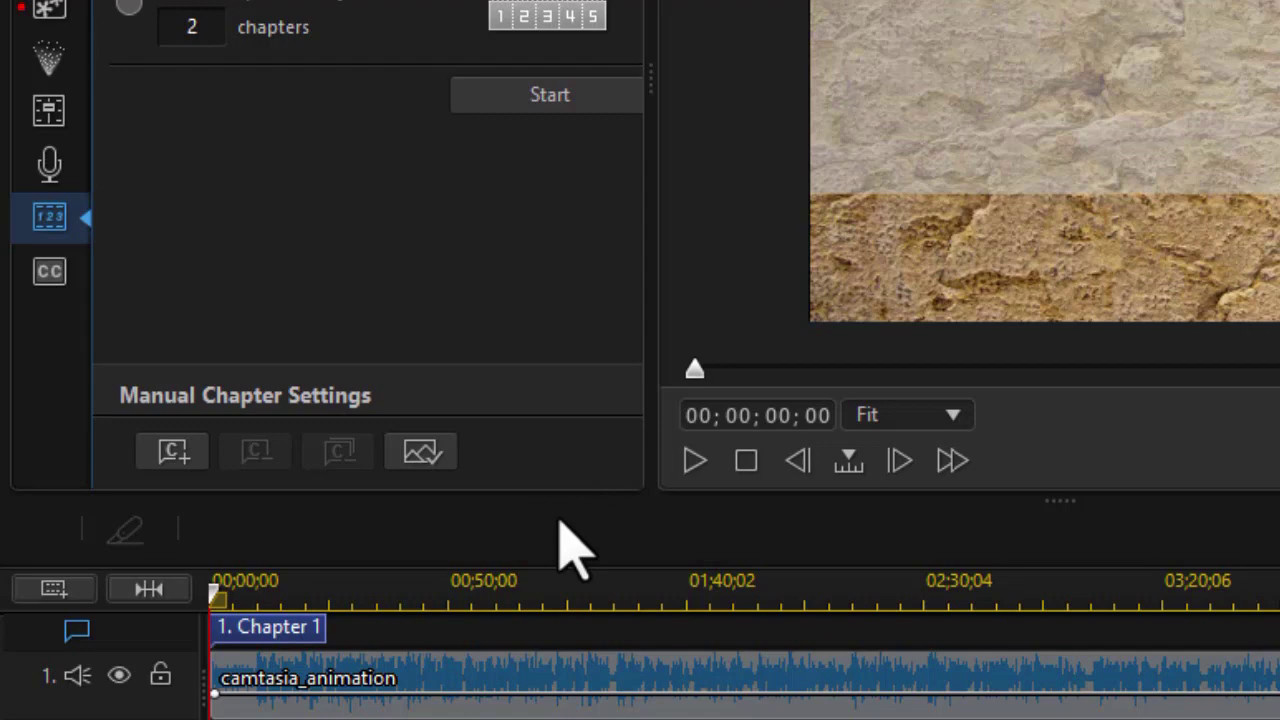
# Step: Move Chapter 1 to the very start and add a second chapter at 00;00;30;28
pyautogui.moveTo(540, 595)
pyautogui.mouseDown()
pyautogui.moveTo(400, 586)
pyautogui.moveTo(266, 608)
pyautogui.moveTo(263, 645)
pyautogui.moveTo(245, 650)
pyautogui.mouseUp()
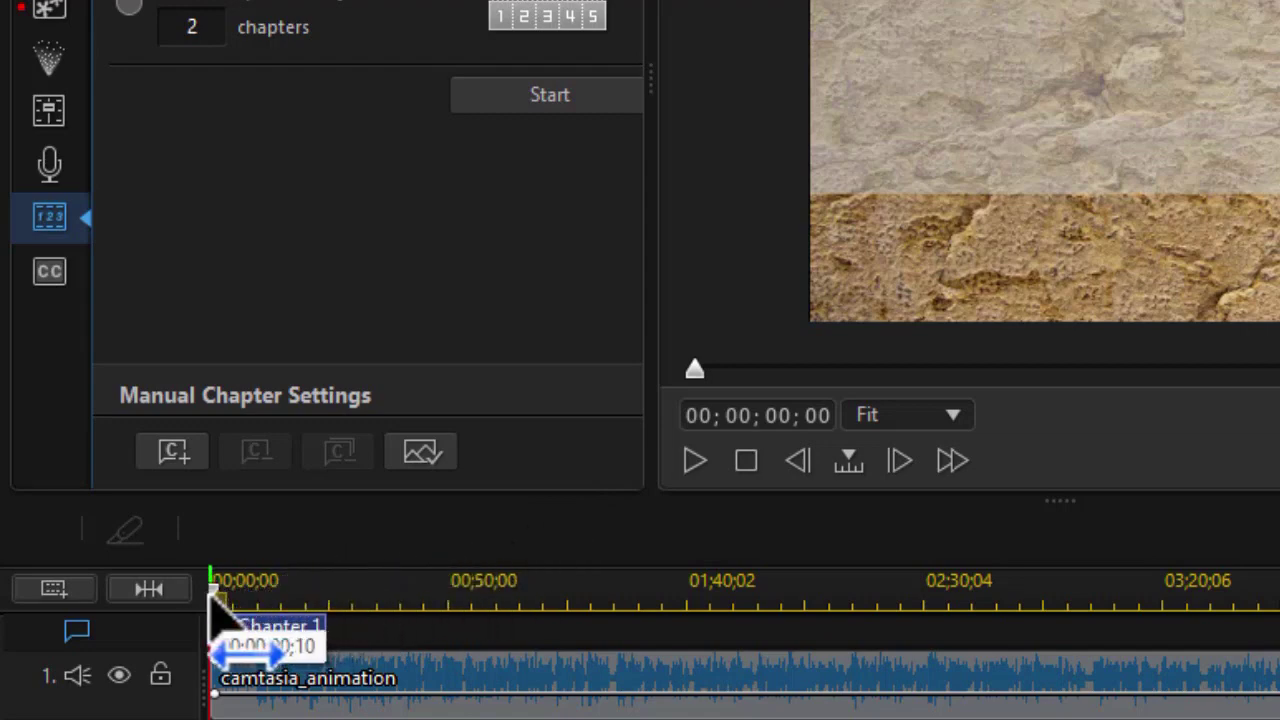
pyautogui.moveTo(210, 596)
pyautogui.mouseDown()
pyautogui.moveTo(246, 606)
pyautogui.moveTo(357, 591)
pyautogui.mouseUp()
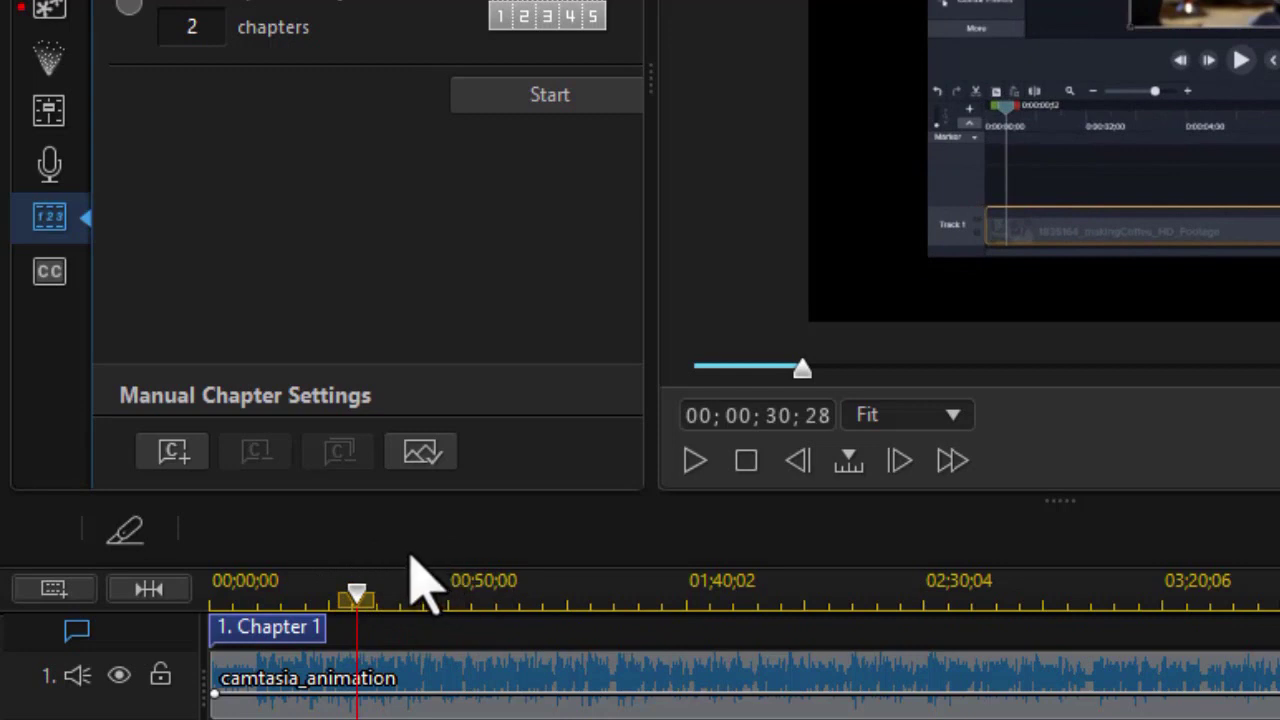
pyautogui.click(174, 452)
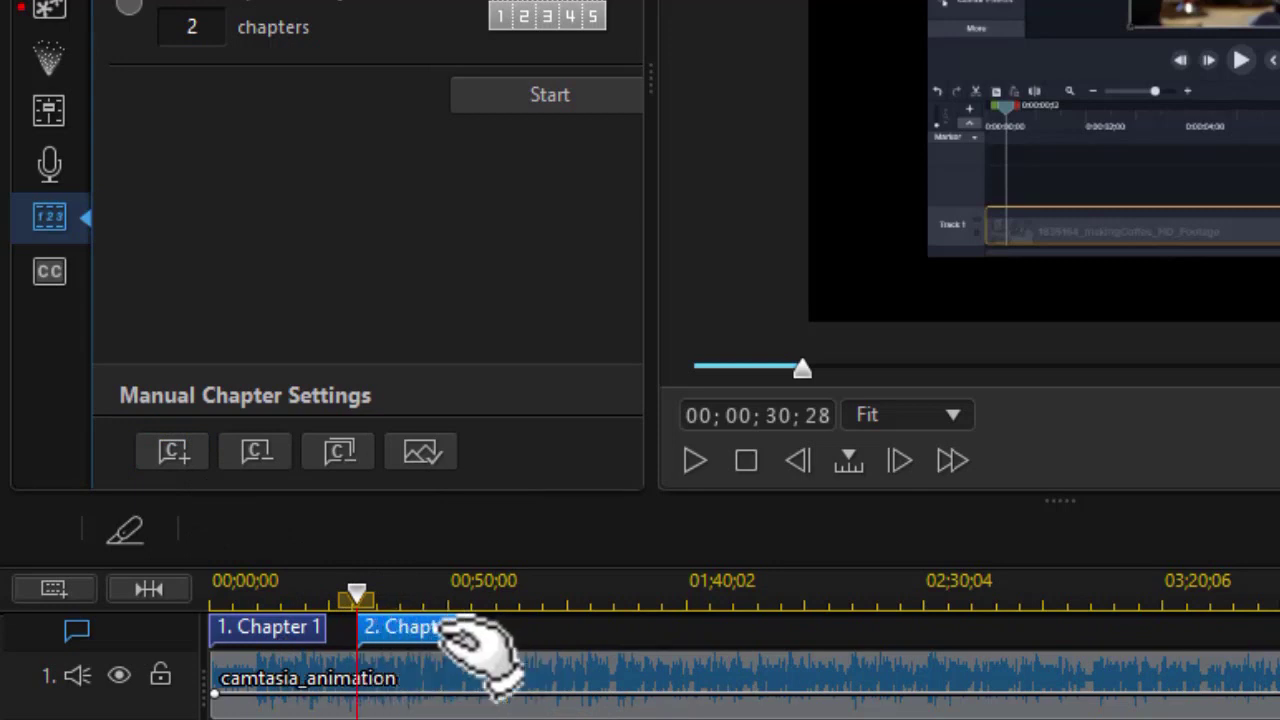
# Step: Rename chapter 2 to 'Gathering Information' and enter 'Intro' as chapter 1's name
pyautogui.scroll(1, 470, 636)
pyautogui.doubleClick(465, 634)
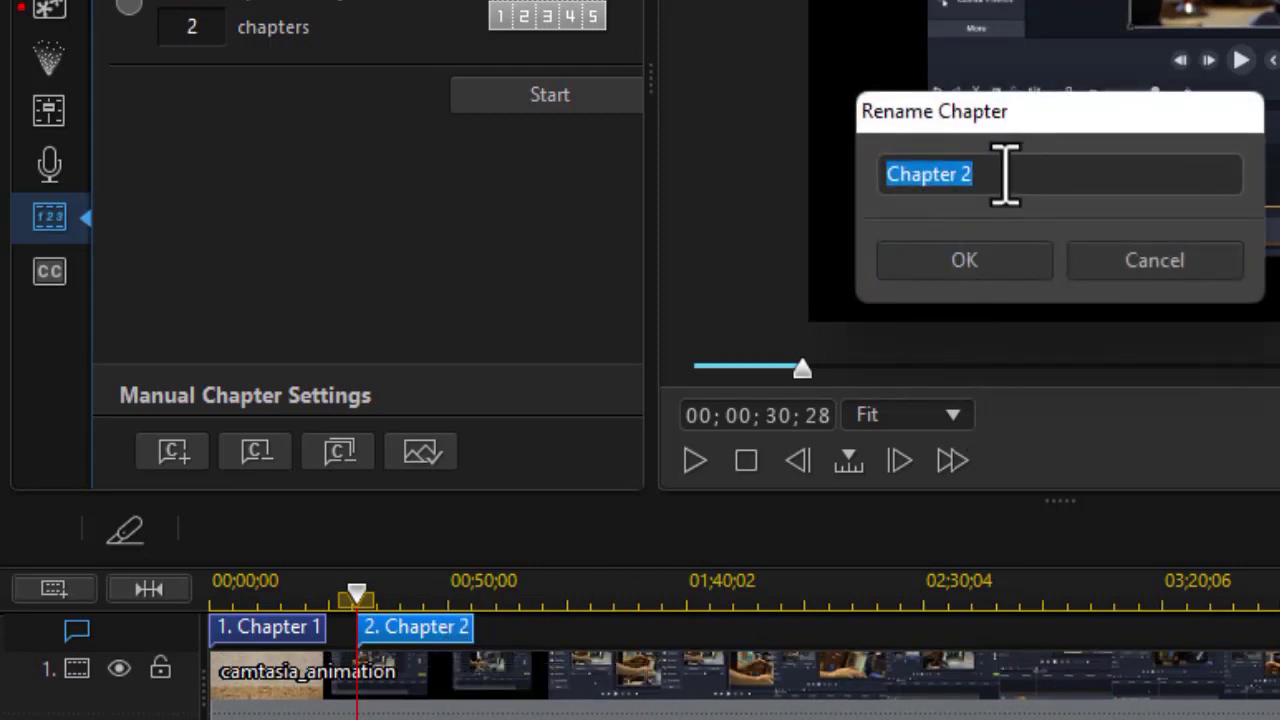
pyautogui.write('Gathering Information')
pyautogui.press('Return')
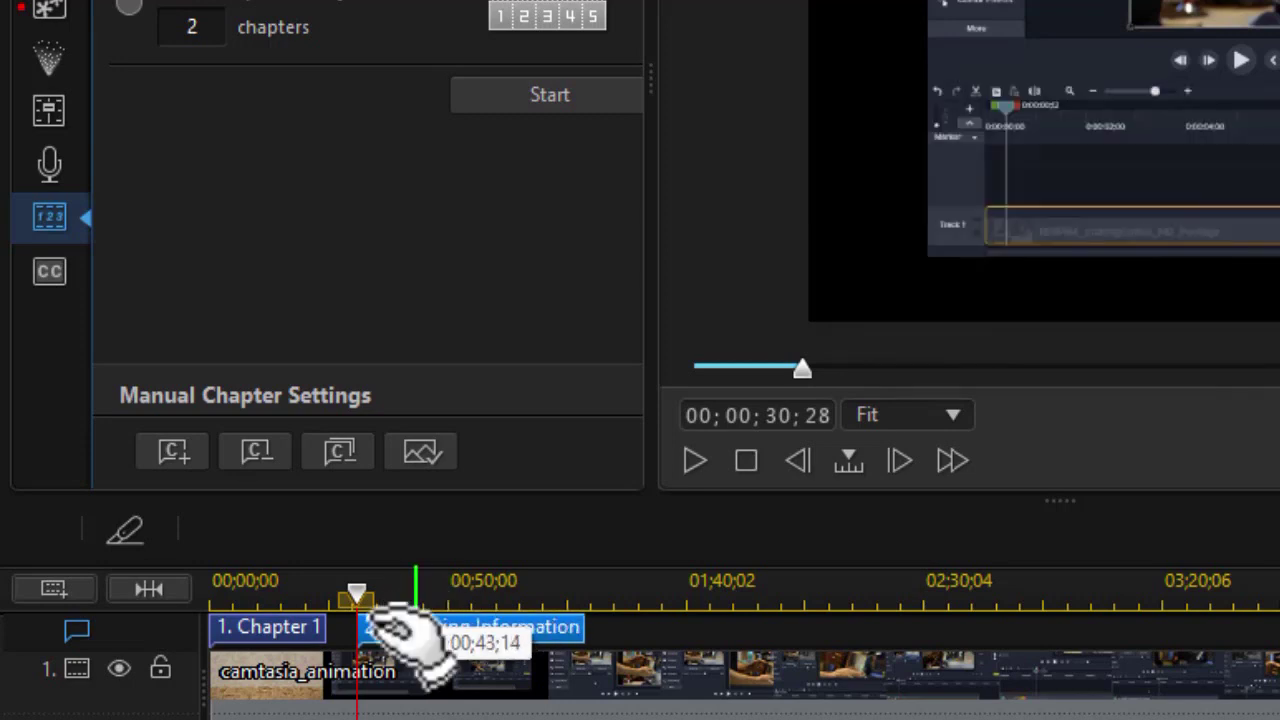
pyautogui.doubleClick(277, 636)
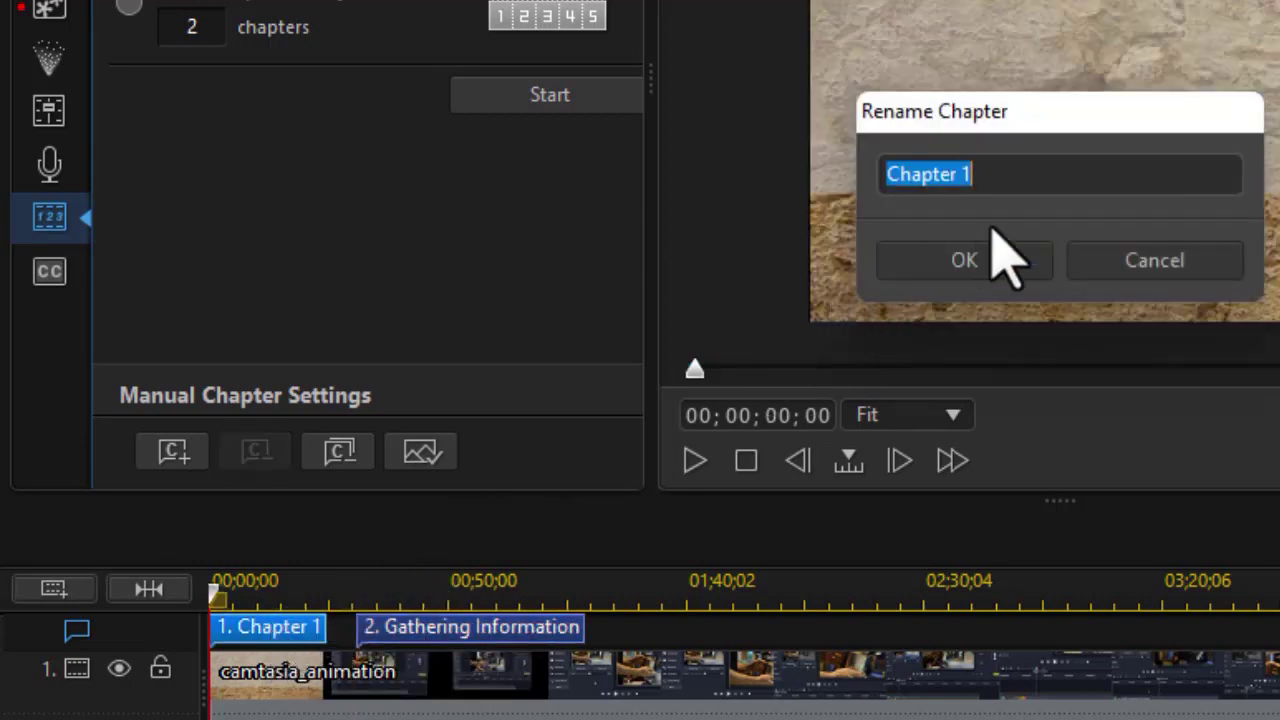
pyautogui.write('Intro')
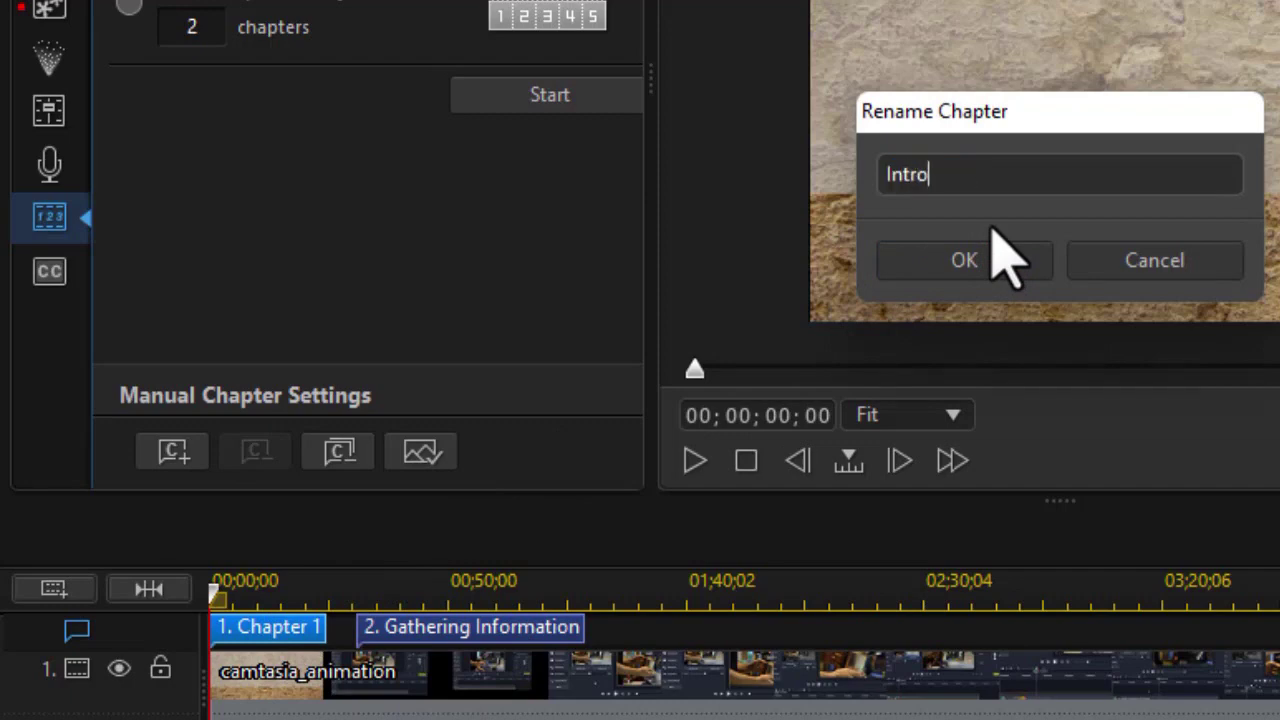
# Step: Confirm the Intro name, then add a third chapter at 00;01;25;29 named 'Using animation properly'
pyautogui.click(966, 262)
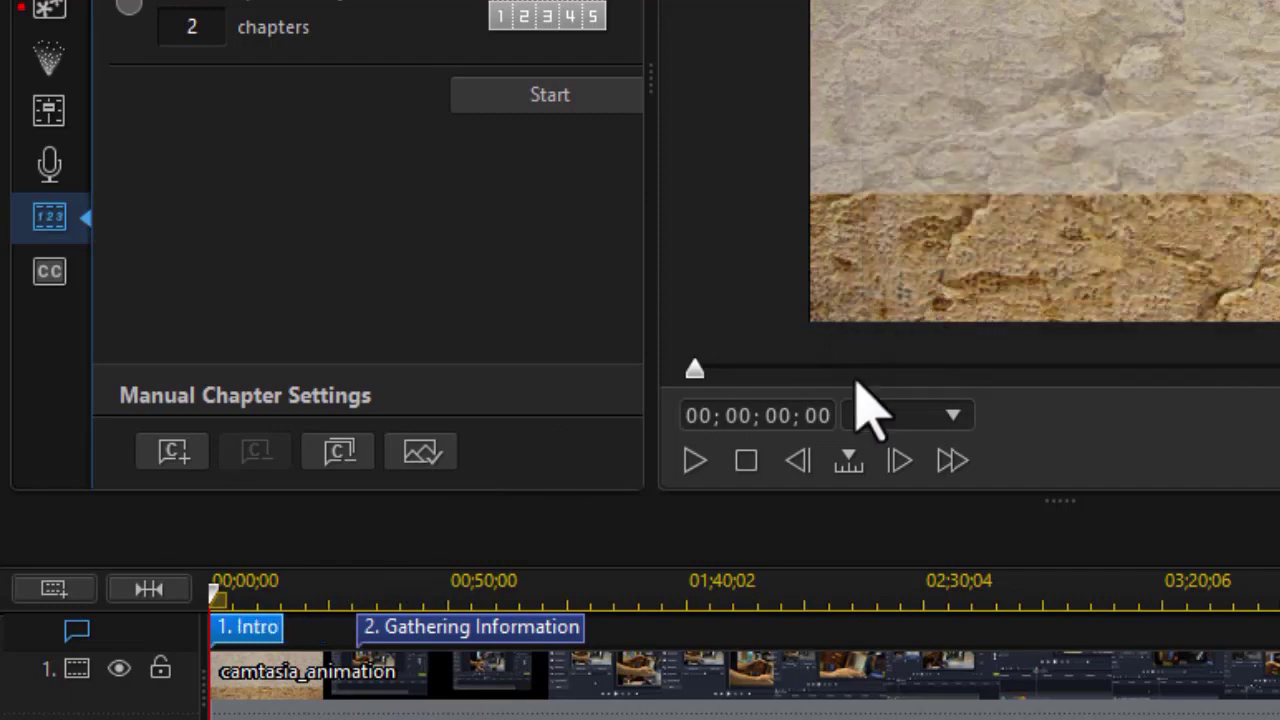
pyautogui.click(616, 592)
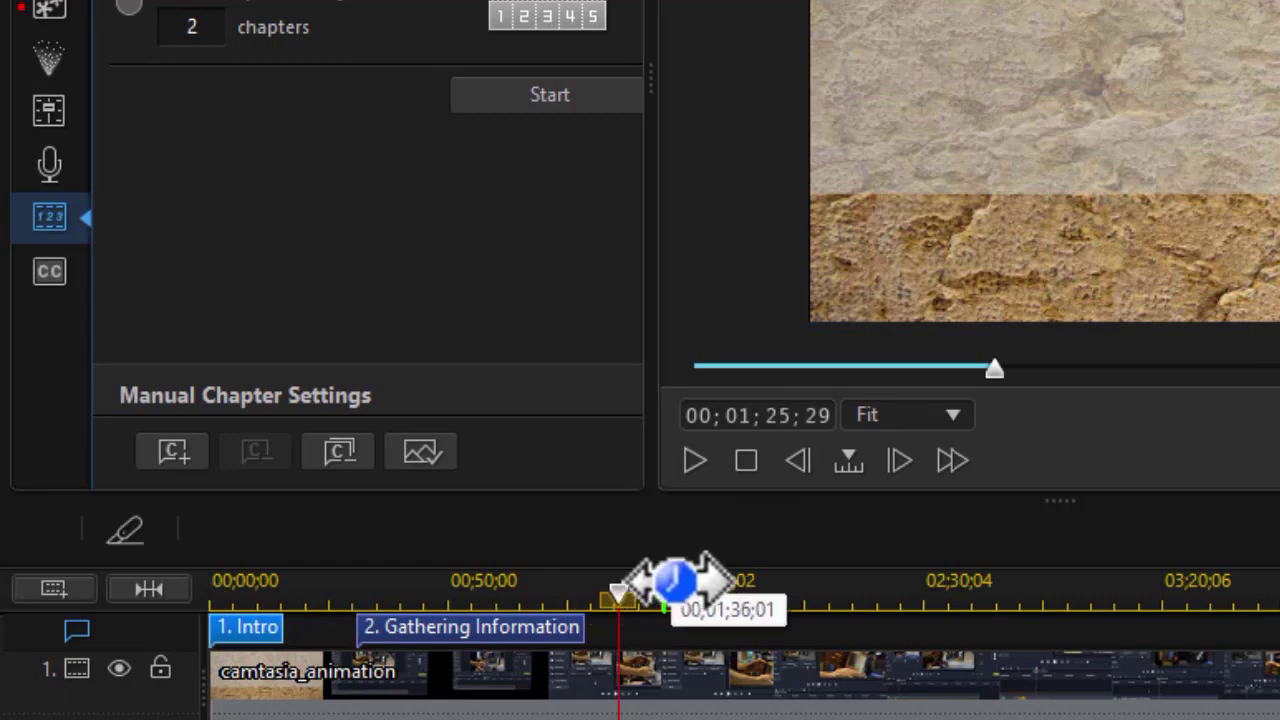
pyautogui.moveTo(664, 590)
pyautogui.mouseDown()
pyautogui.moveTo(686, 592)
pyautogui.moveTo(618, 594)
pyautogui.mouseUp()
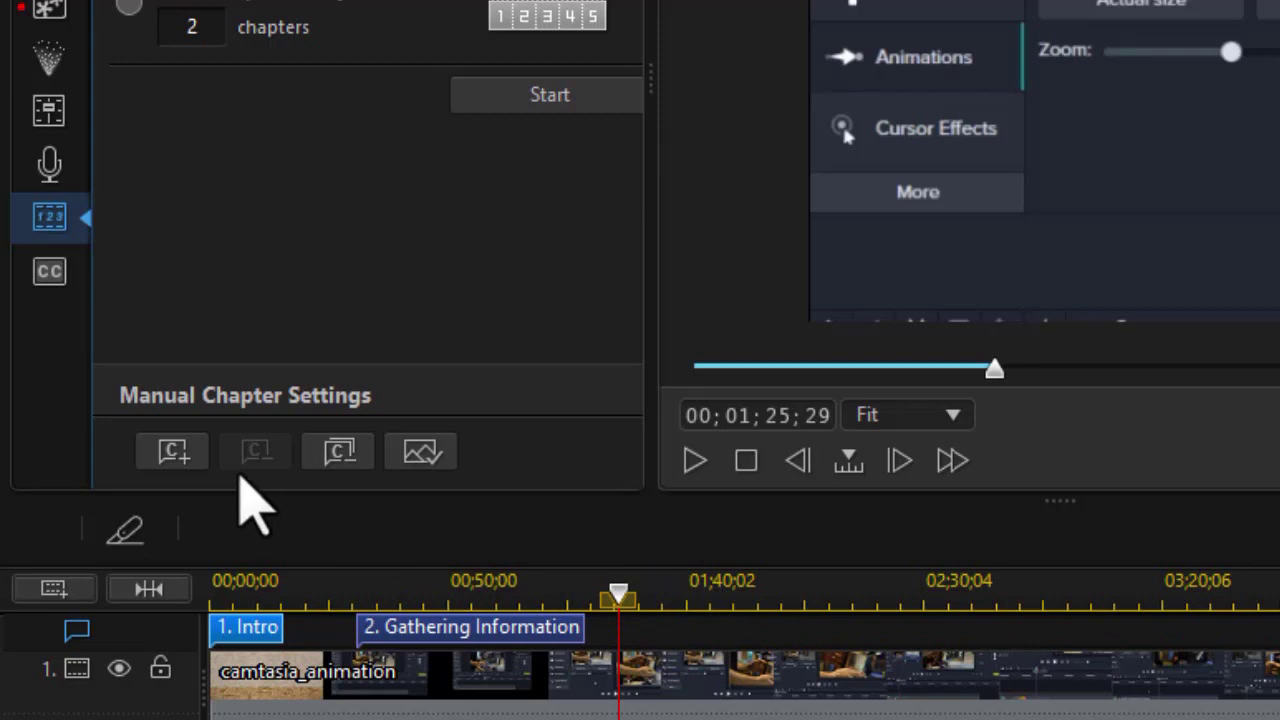
pyautogui.click(192, 460)
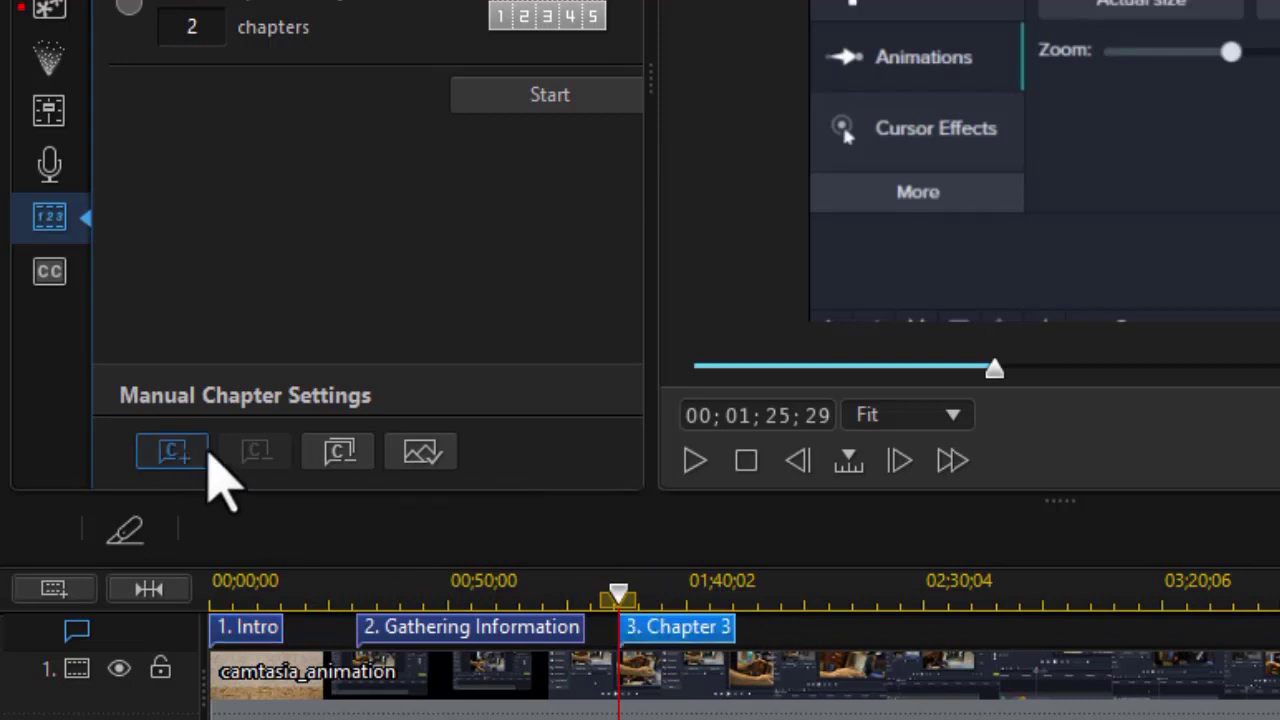
pyautogui.doubleClick(700, 632)
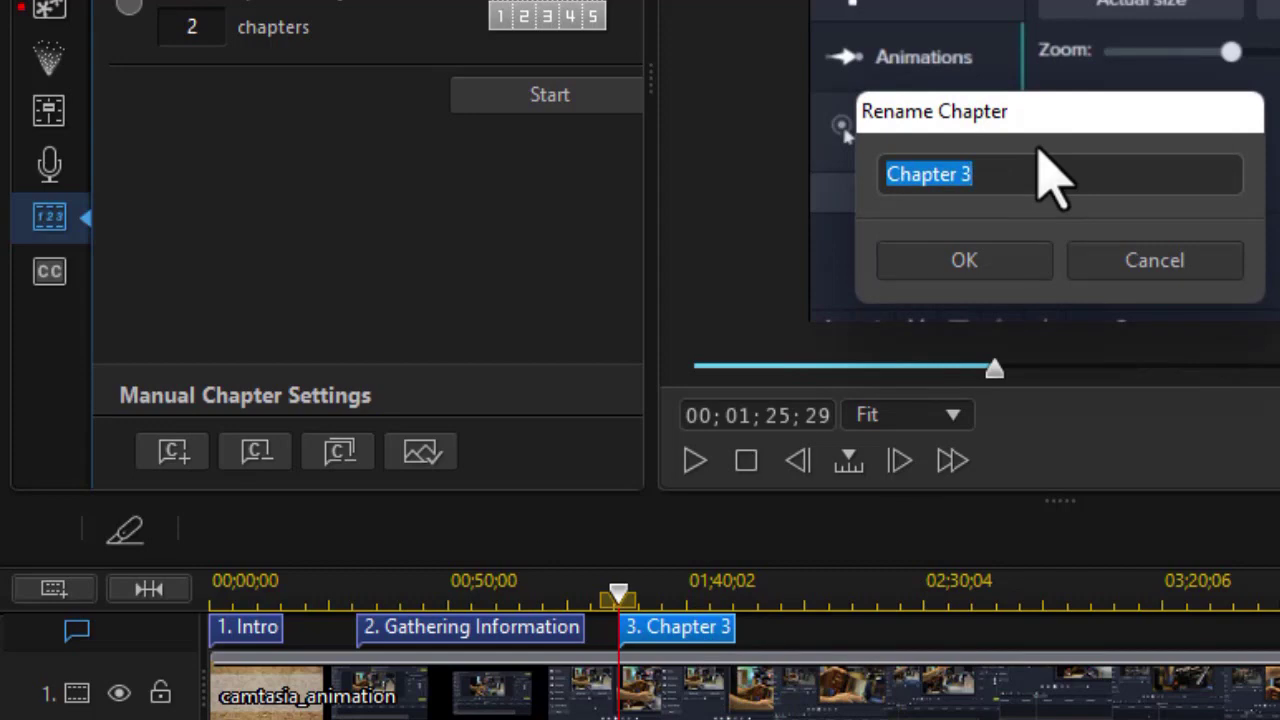
pyautogui.write('Using animation properly')
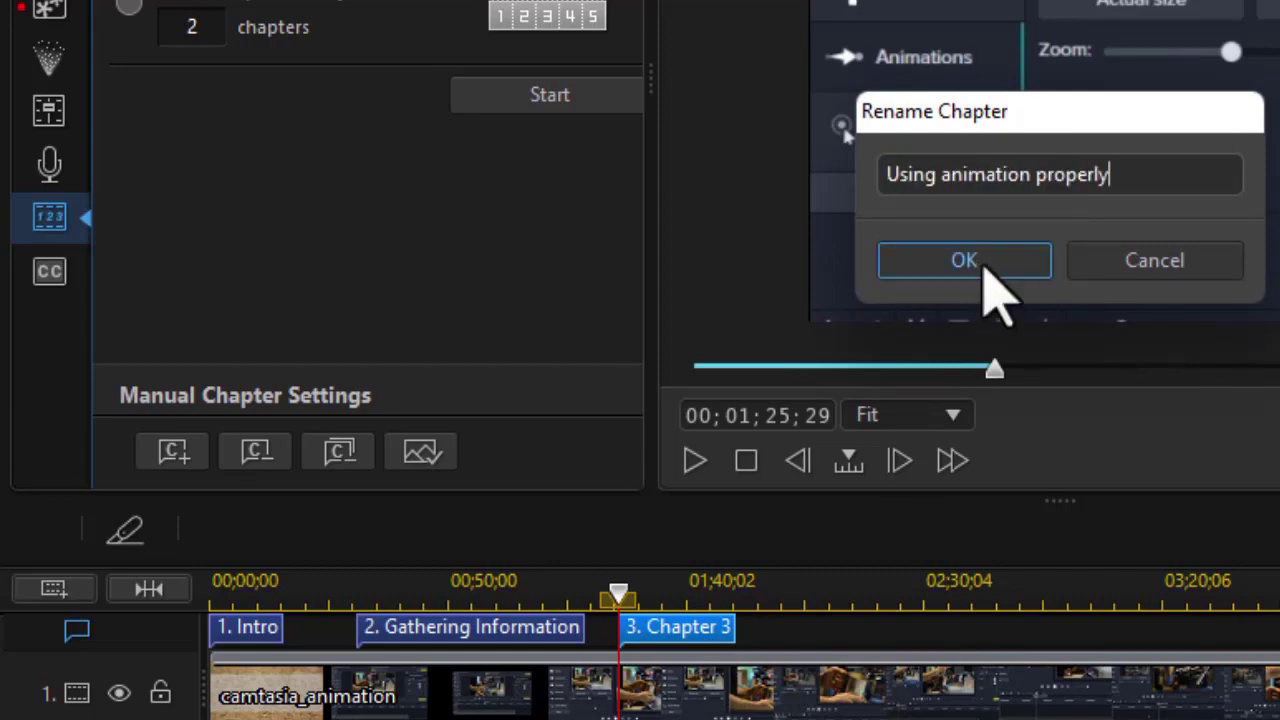
pyautogui.click(986, 284)
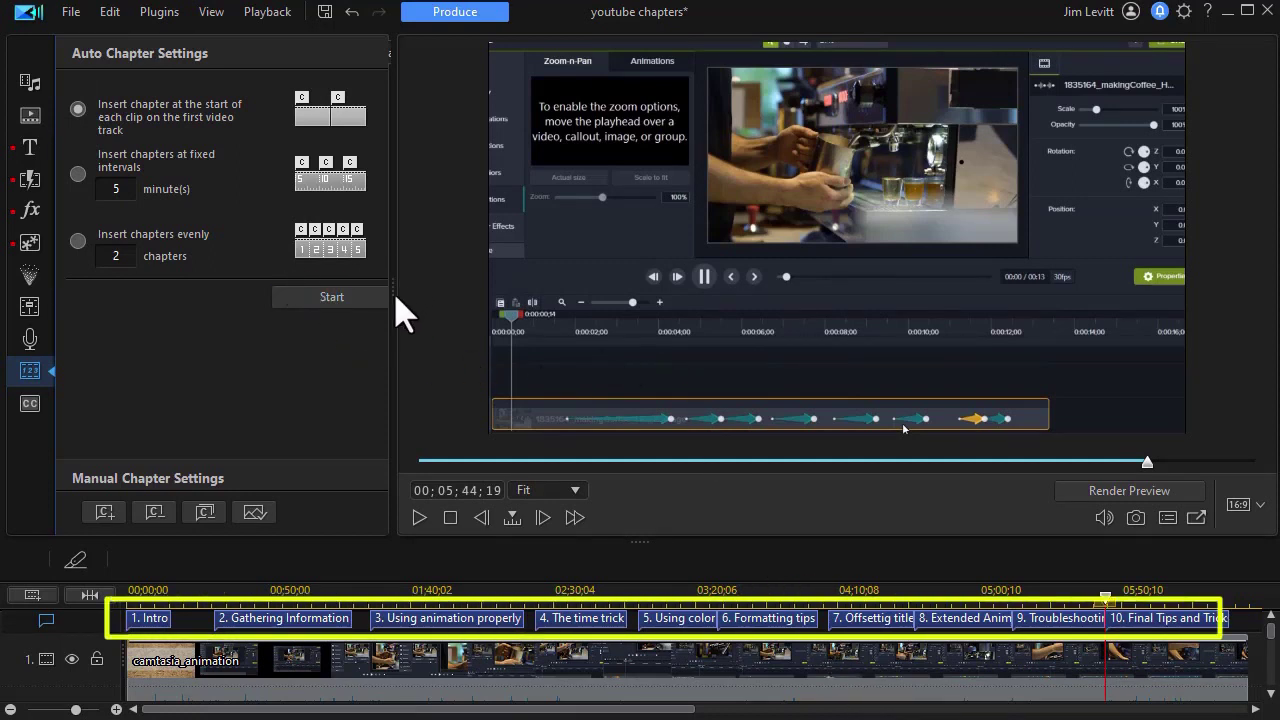
# Step: Widen the chapter panel to reveal the Chapters list with names and start times, leaving 'The time trick' unchanged
pyautogui.moveTo(393, 294); pyautogui.dragTo(1035, 306)
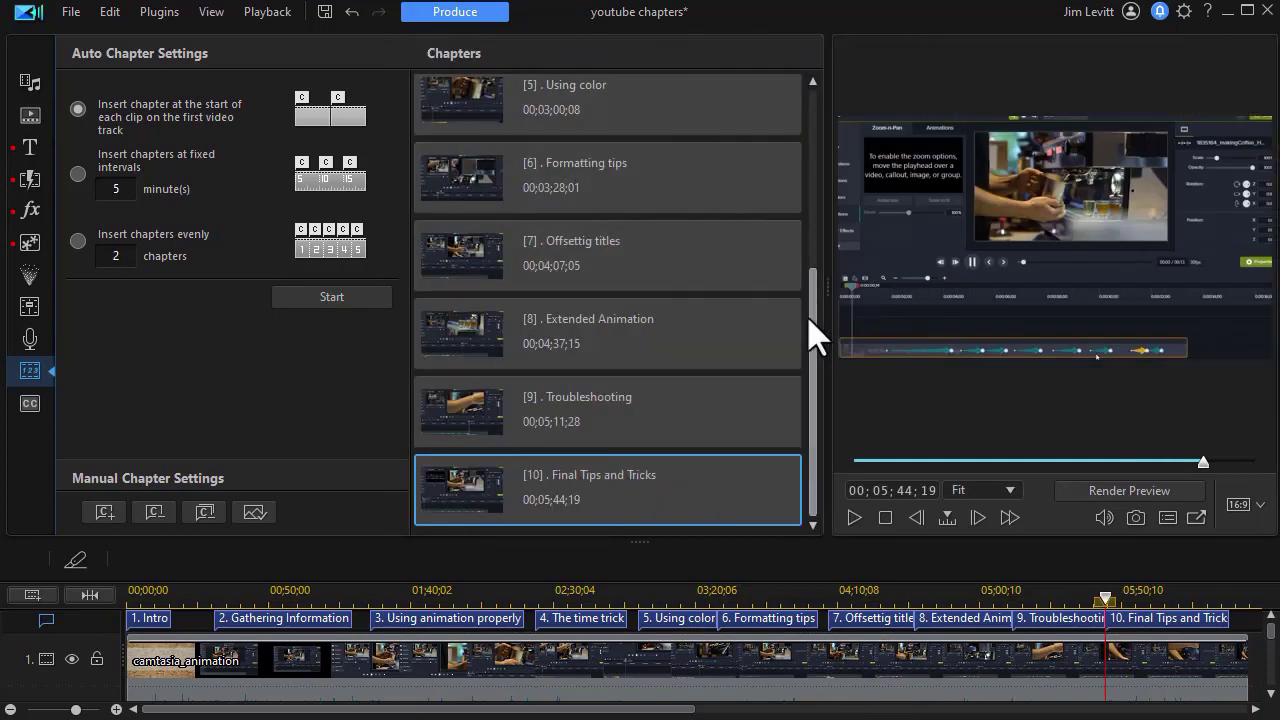
pyautogui.moveTo(808, 314); pyautogui.dragTo(784, 179)
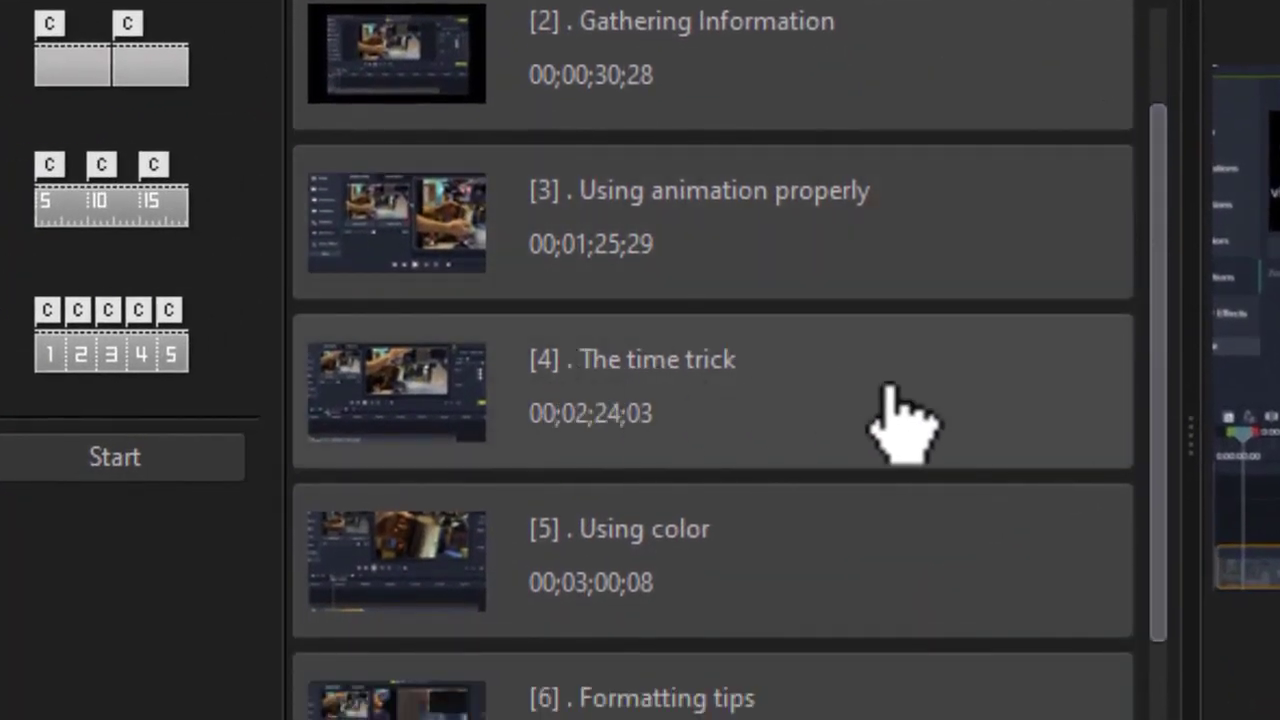
pyautogui.click(650, 358)
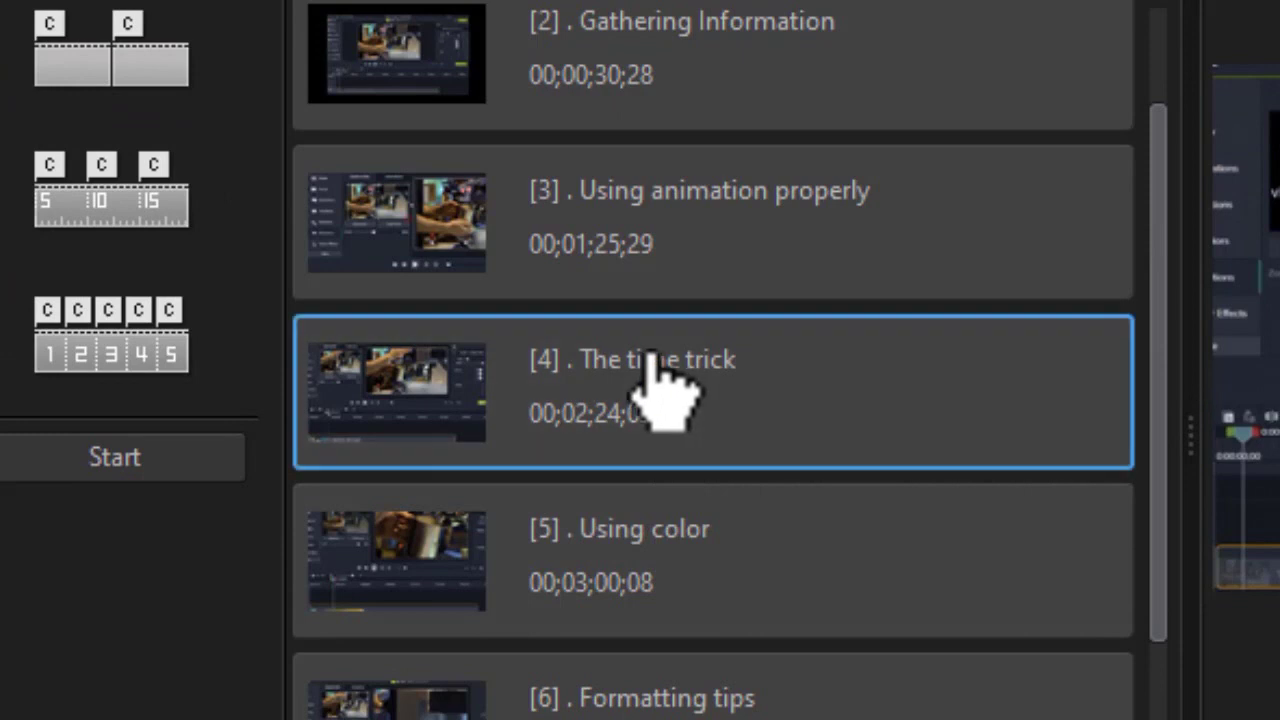
pyautogui.doubleClick(650, 360)
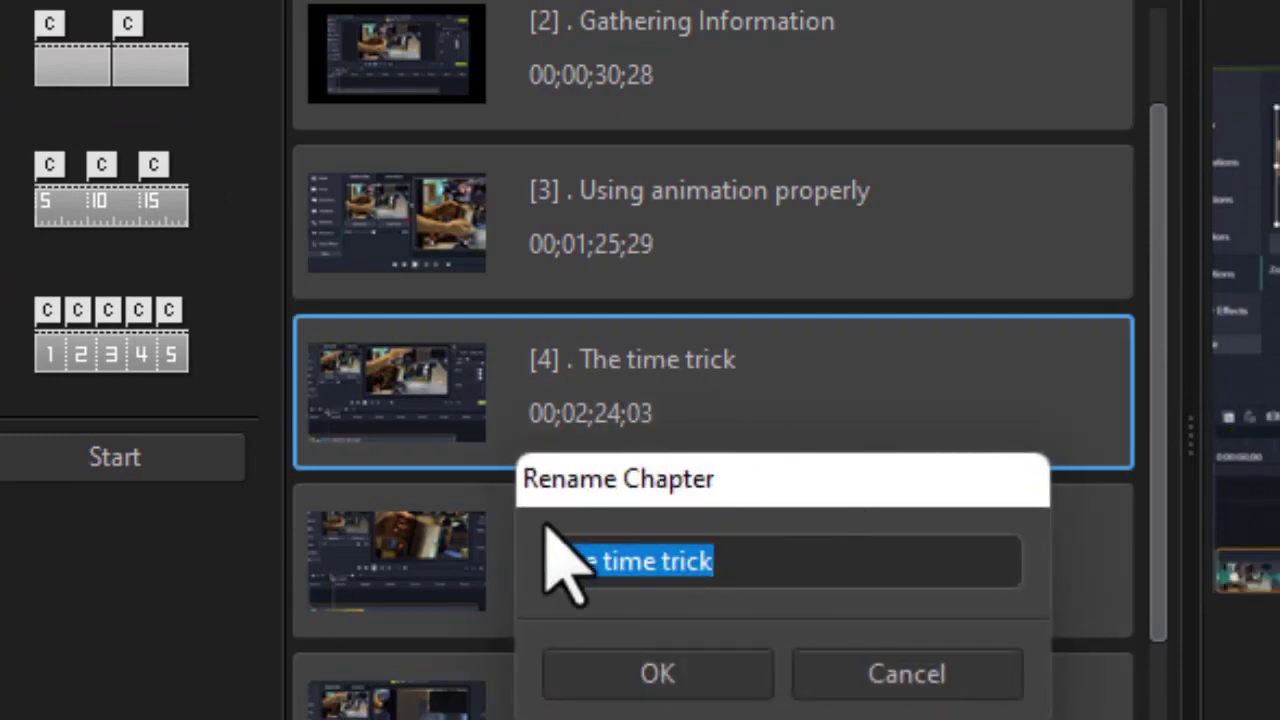
pyautogui.click(955, 688)
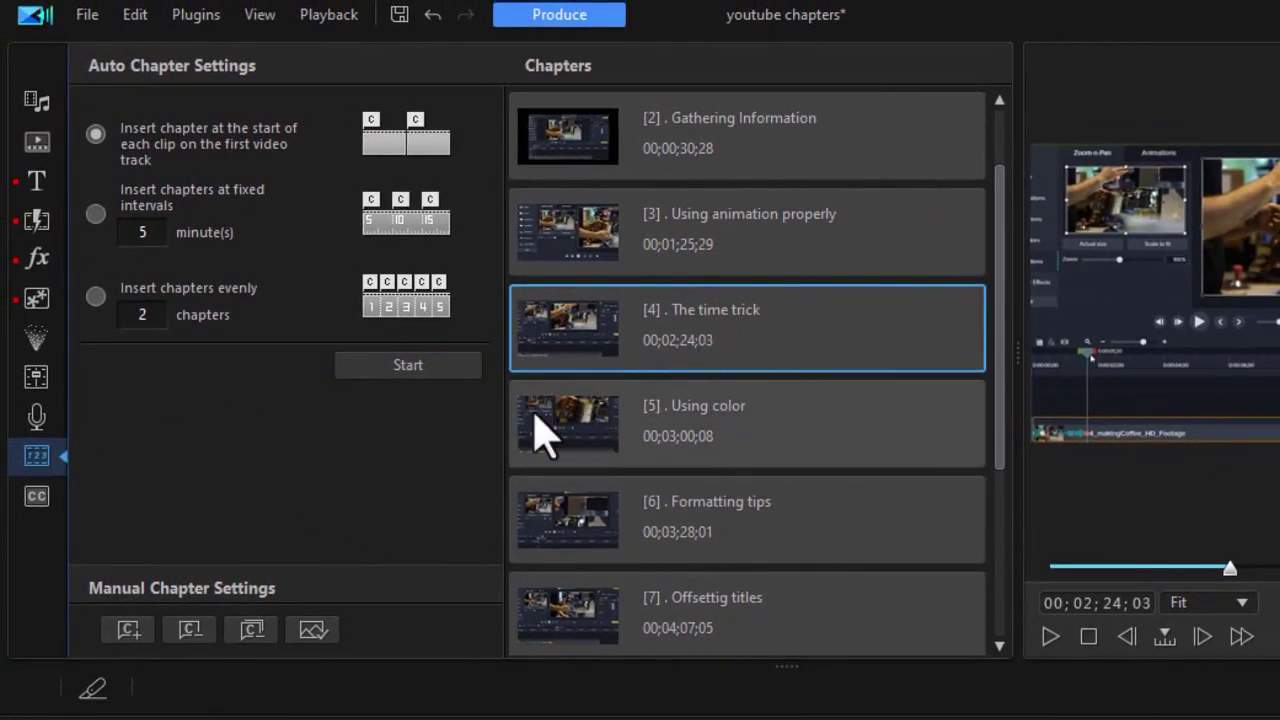
pyautogui.rightClick(417, 452)
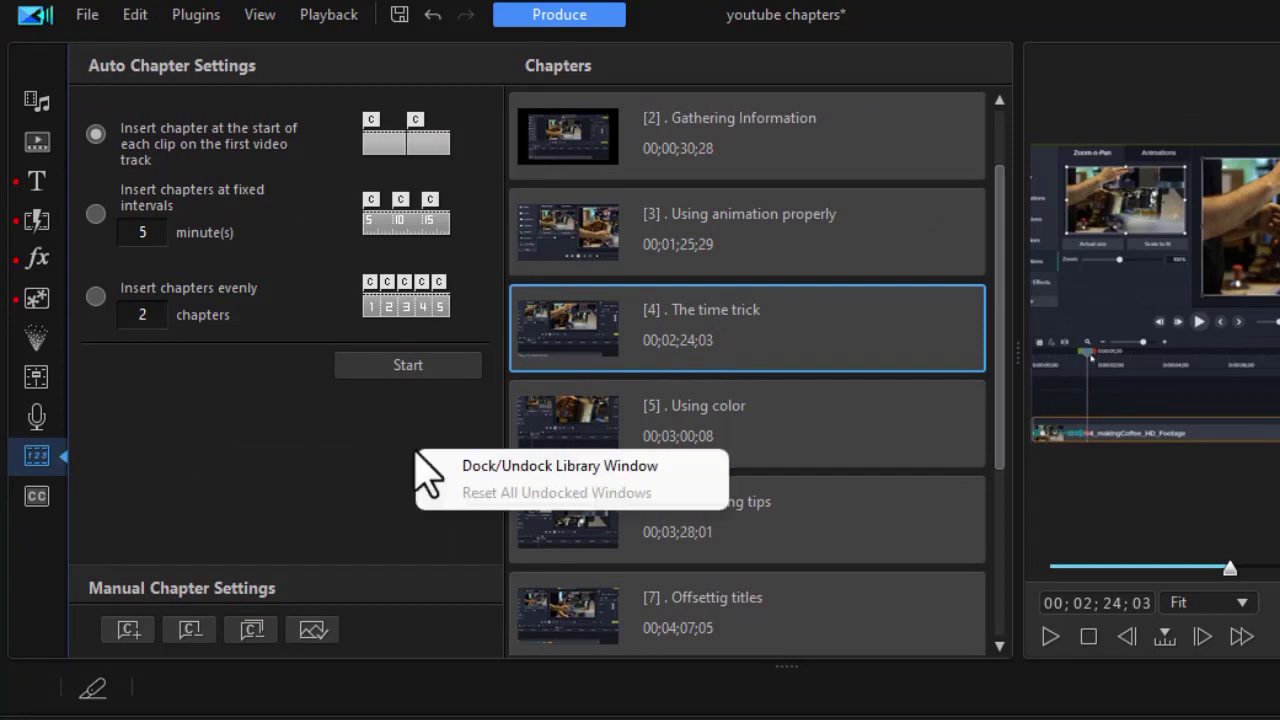
# Step: Undock the chapter library into a separate window, then close that window
pyautogui.click(548, 466)
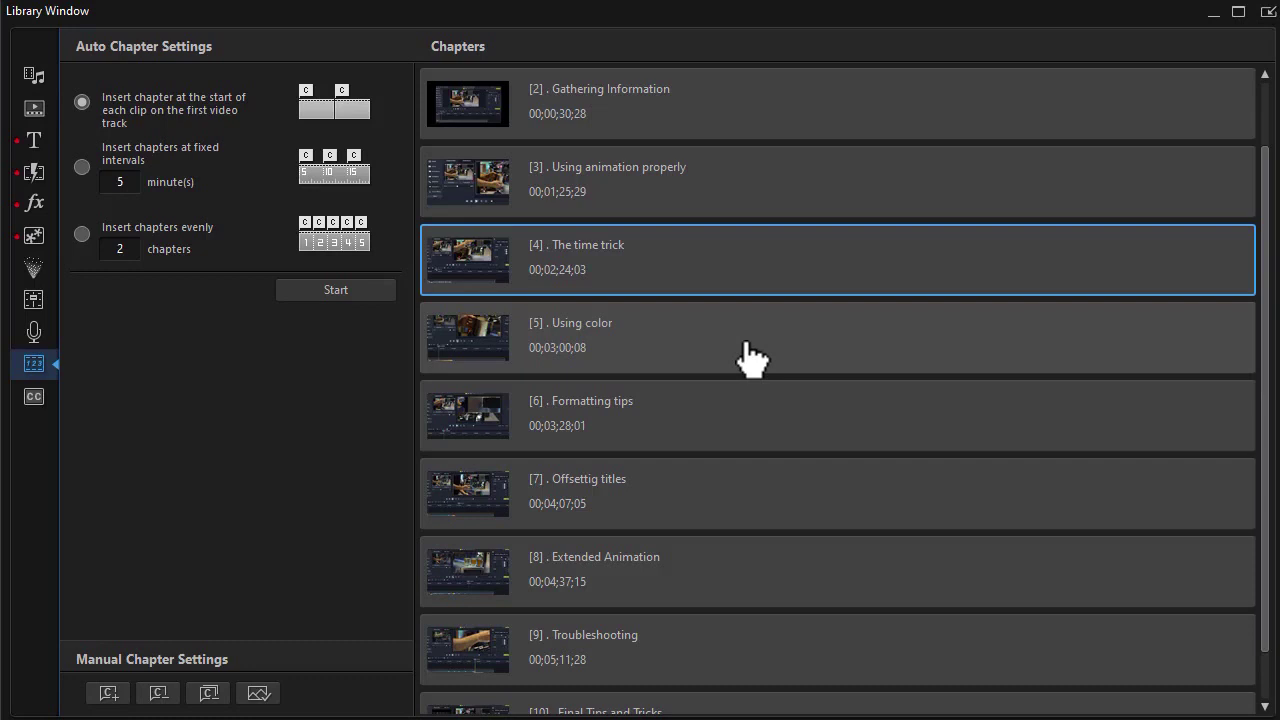
pyautogui.click(1212, 14)
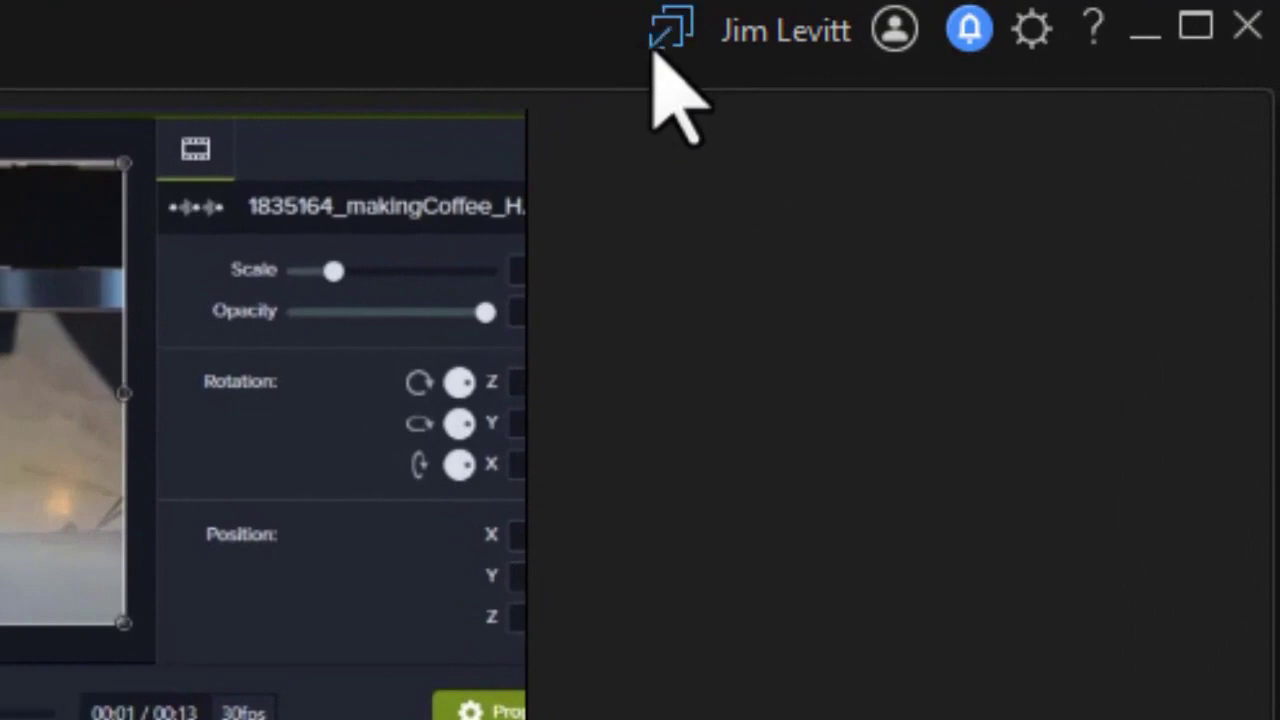
# Step: Bring the Chapters list back and scroll it to show the chapters from Intro onward
pyautogui.click(674, 38)
pyautogui.click(724, 96)
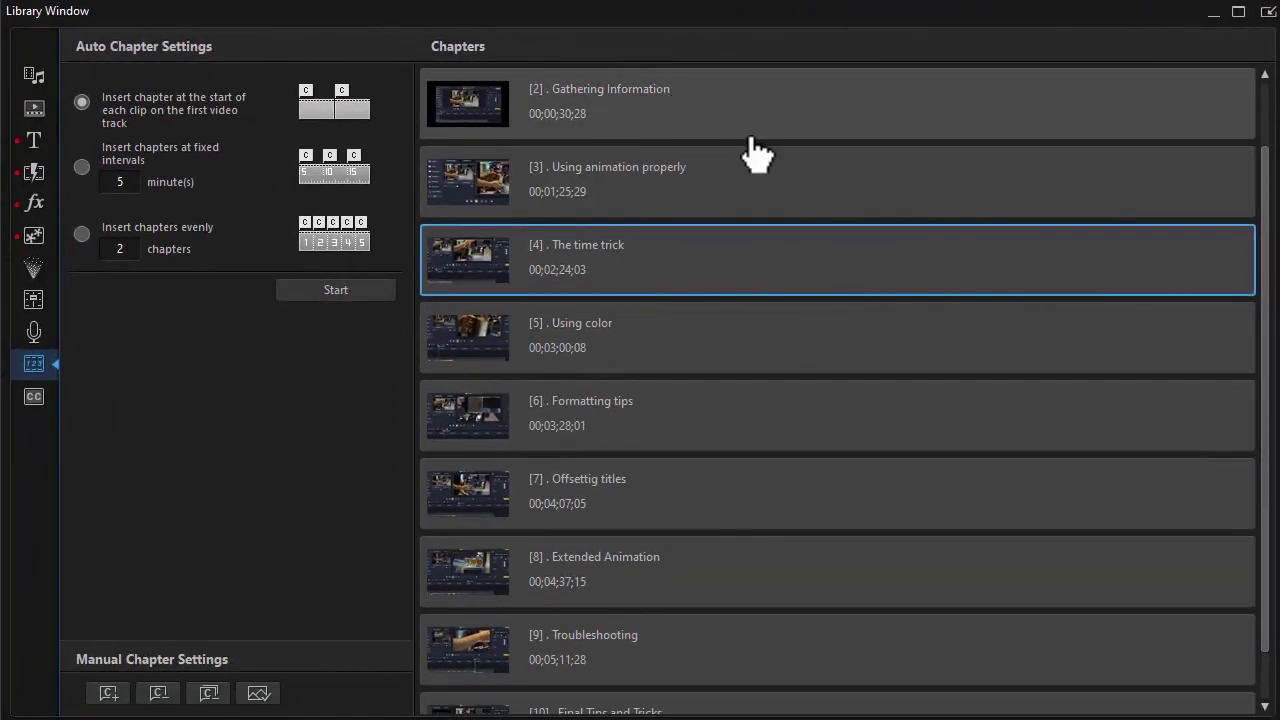
pyautogui.moveTo(1260, 234); pyautogui.dragTo(1278, 525)
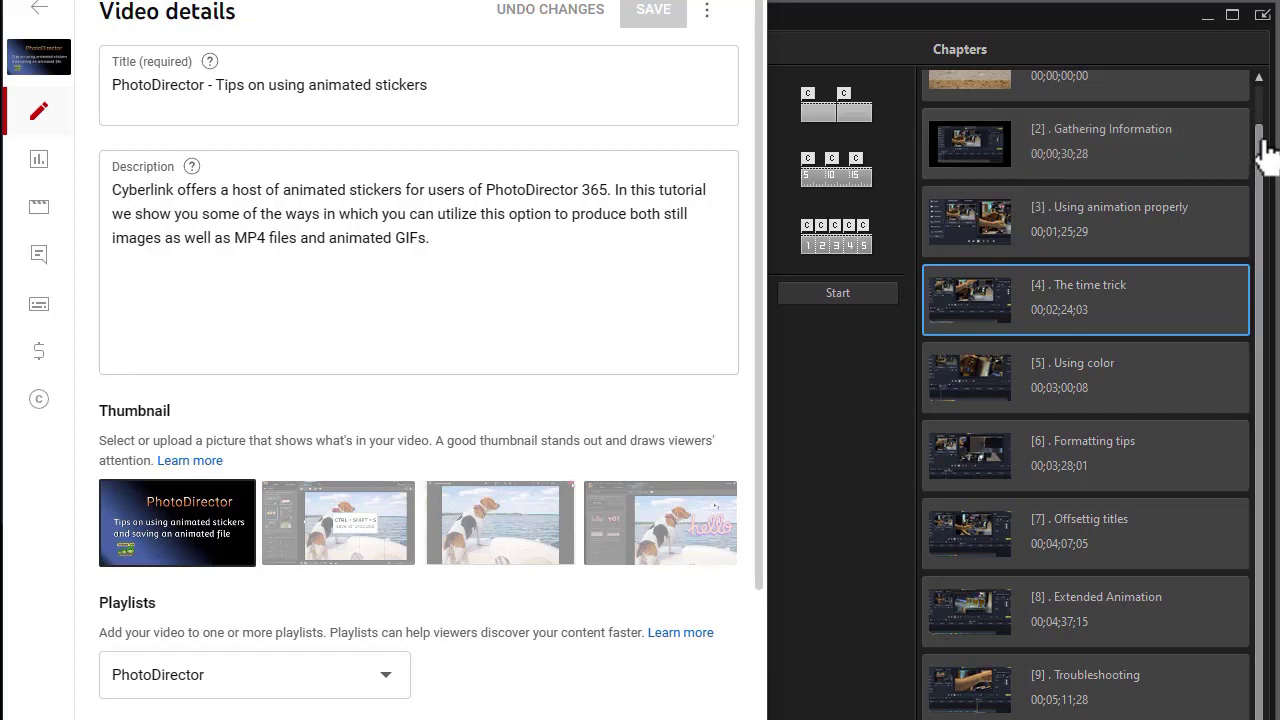
# Step: In YouTube Studio, place the cursor at the end of the description paragraph for new chapter lines
pyautogui.moveTo(1265, 155); pyautogui.dragTo(1260, 100)
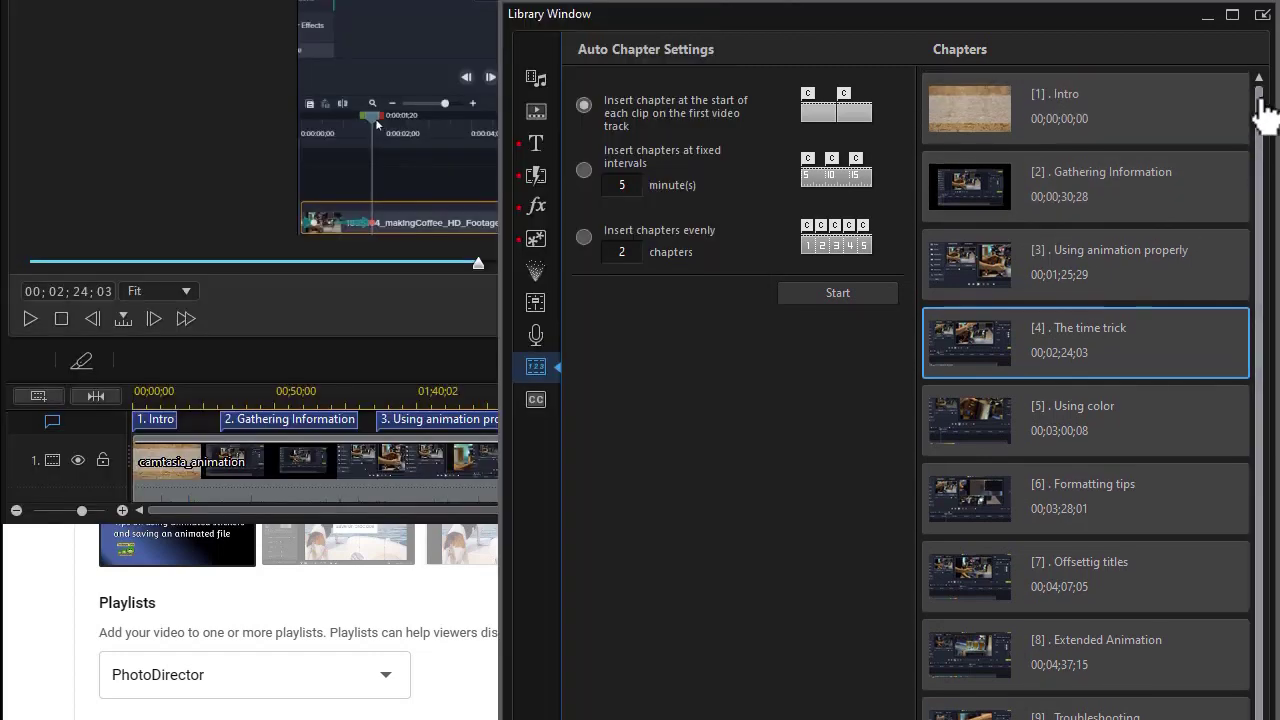
pyautogui.click(38, 589)
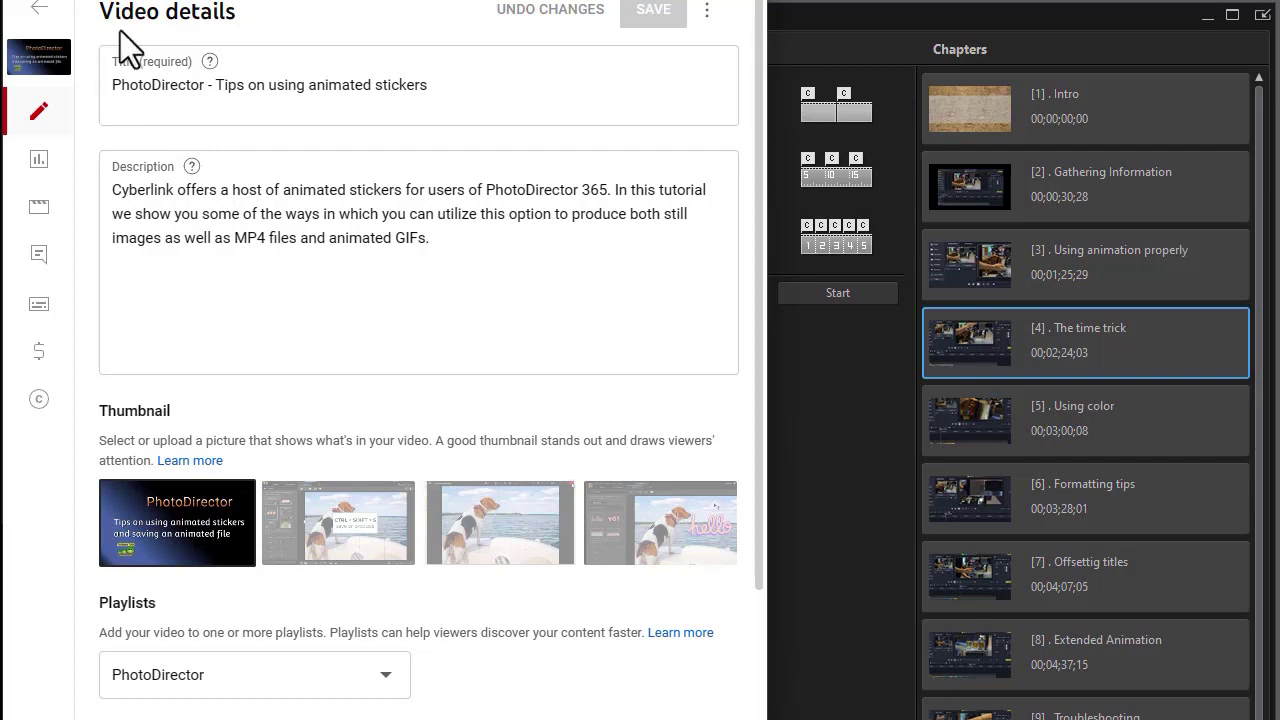
pyautogui.click(137, 272)
pyautogui.click(448, 240)
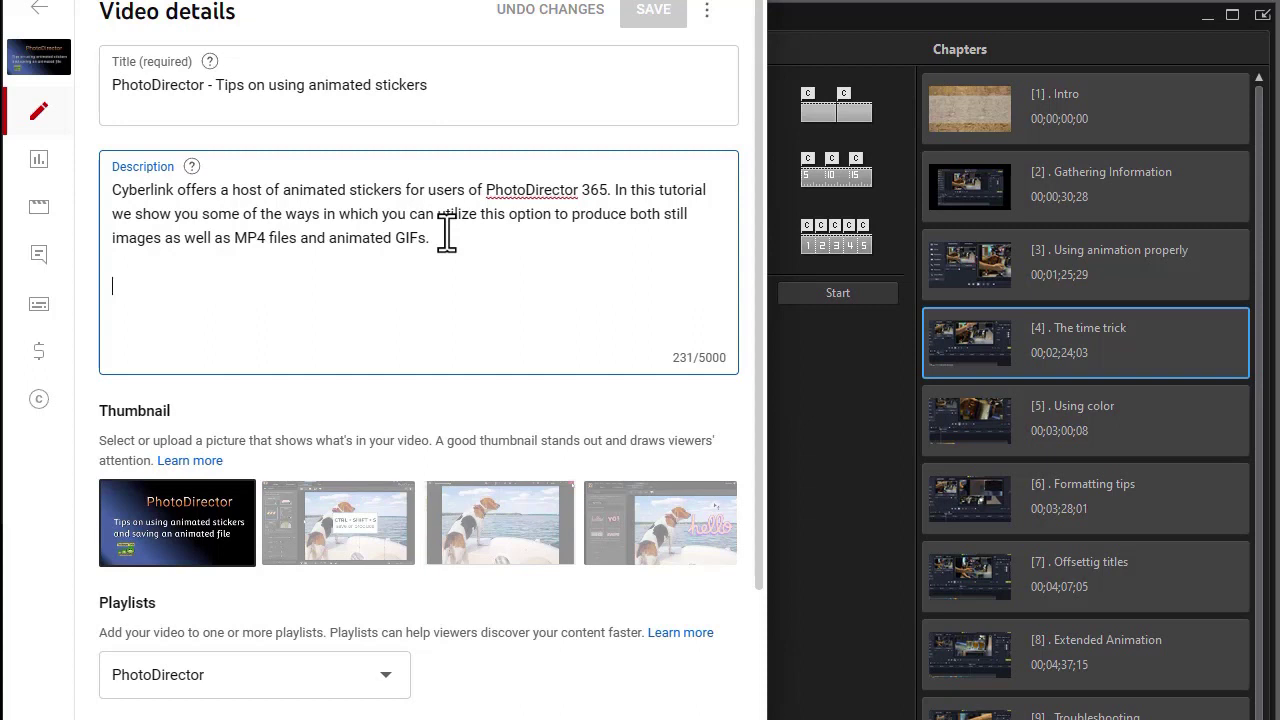
# Step: Type '00:00 - Intro' in the description and begin the Gathering Information chapter line
pyautogui.write('0')
pyautogui.press('BackSpace')
pyautogui.write('00')
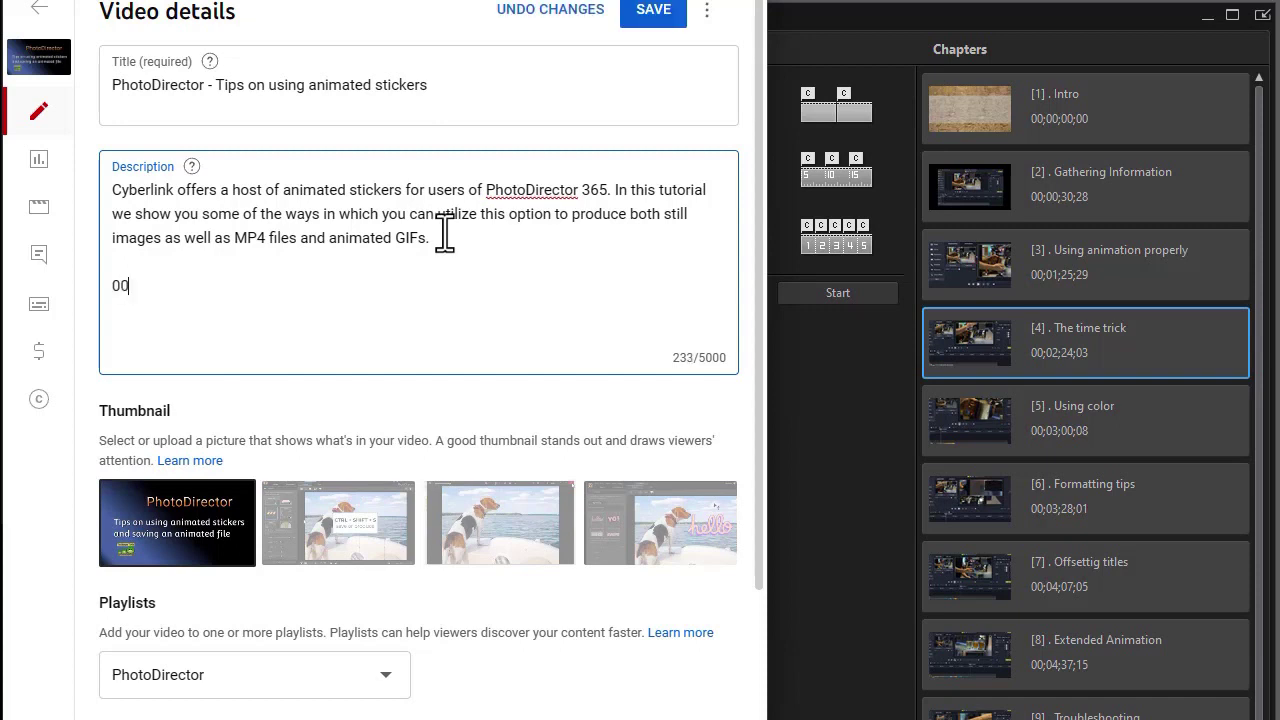
pyautogui.write(':00 - Intro')
pyautogui.press('Return')
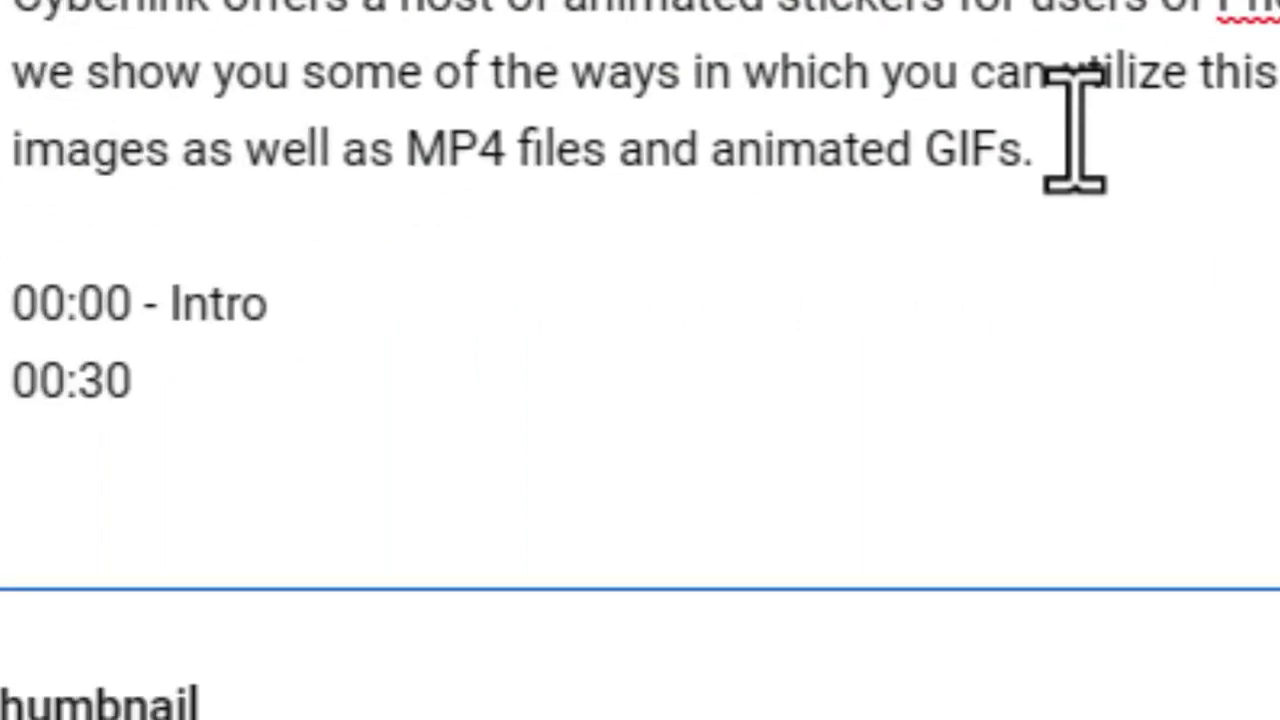
pyautogui.write('- Gathering Information')
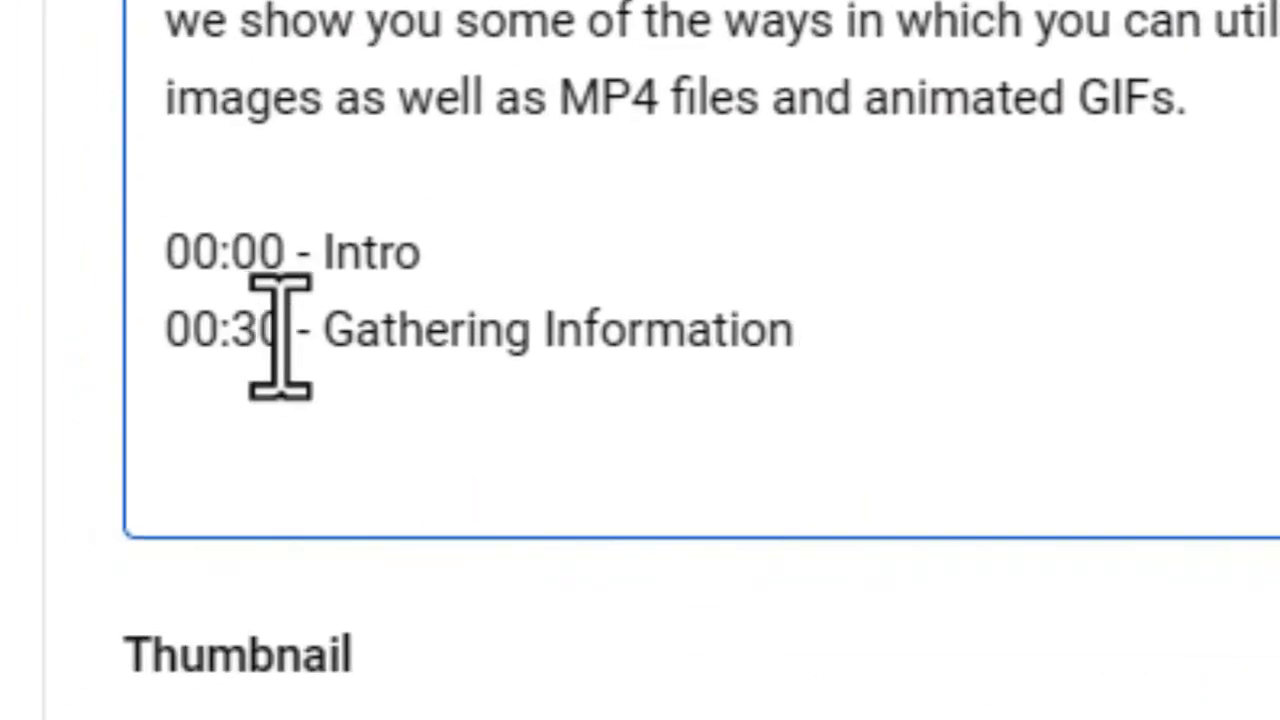
# Step: Change the second timestamp to 00:31 and add '01:26 - Using information properly'
pyautogui.moveTo(260, 335); pyautogui.dragTo(287, 333)
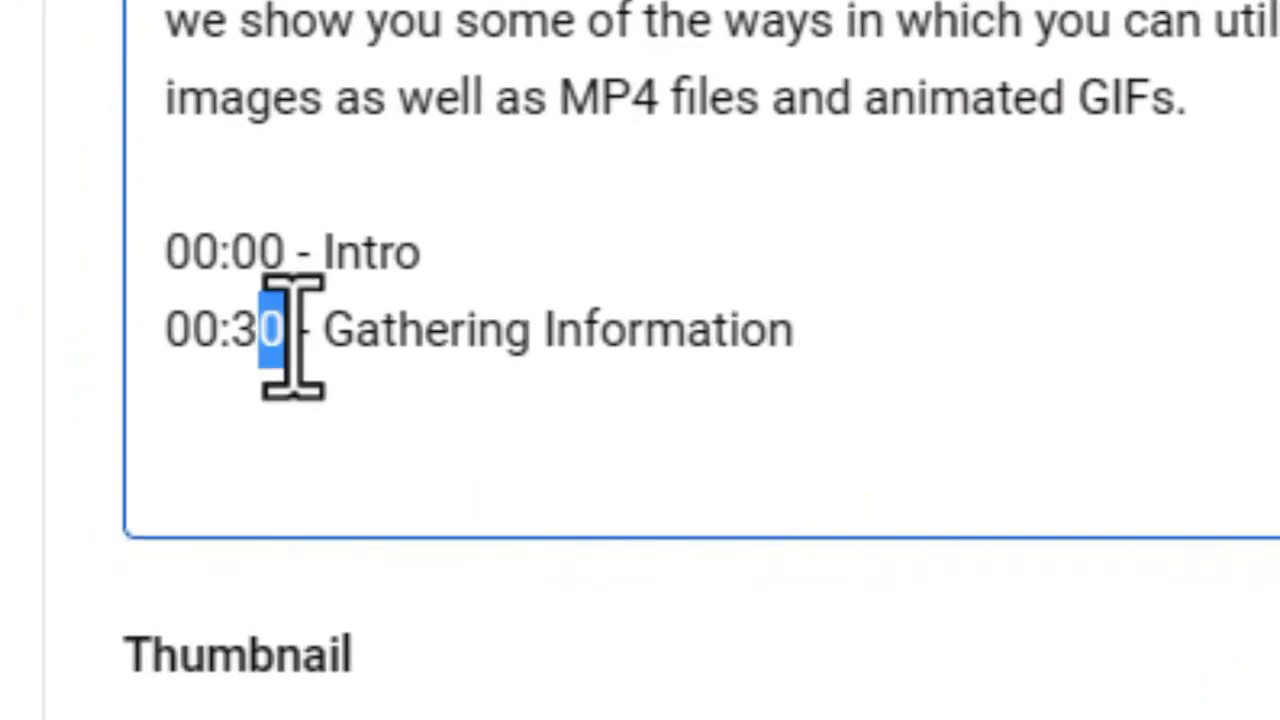
pyautogui.write('1')
pyautogui.click(842, 331)
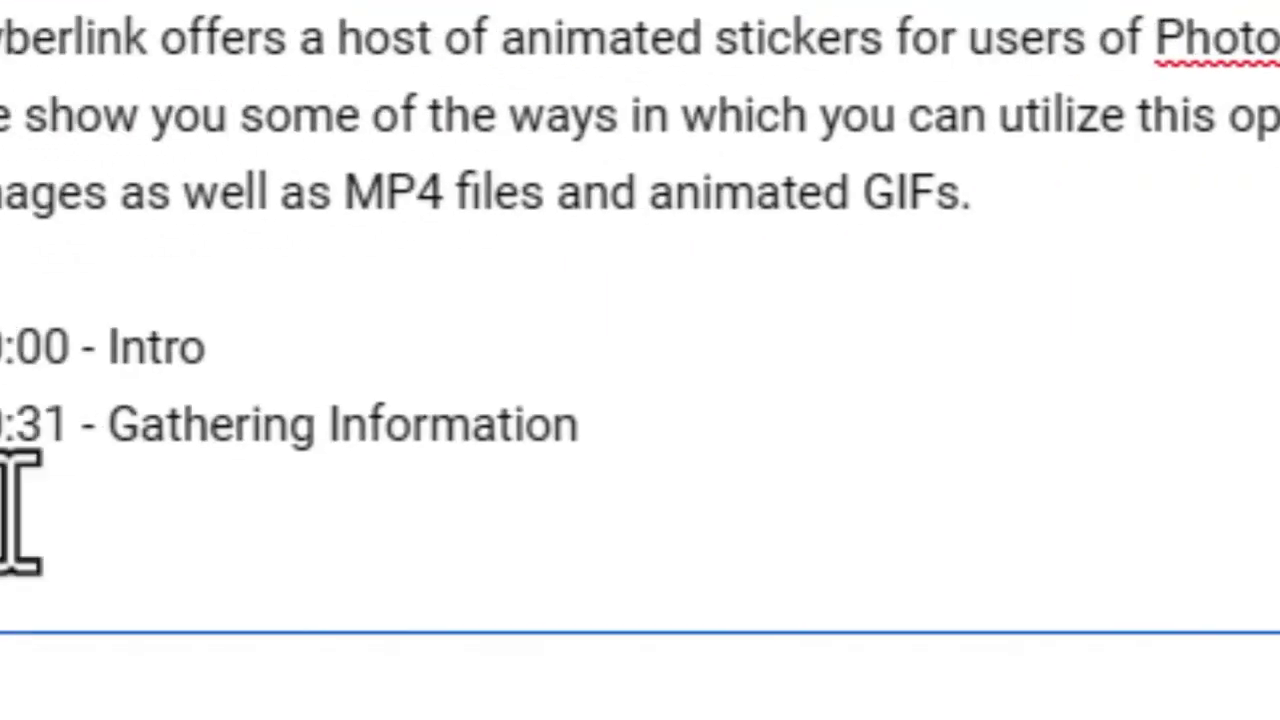
pyautogui.write('91')
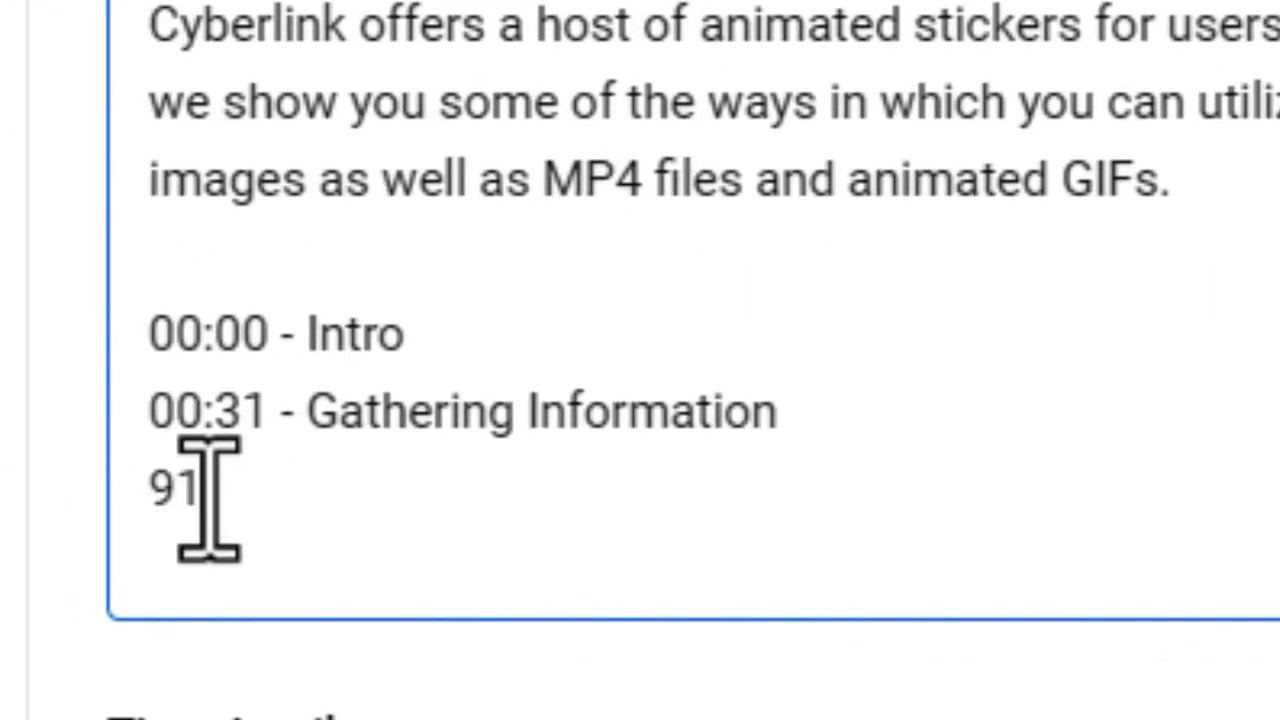
pyautogui.press('BackSpace')
pyautogui.press('BackSpace')
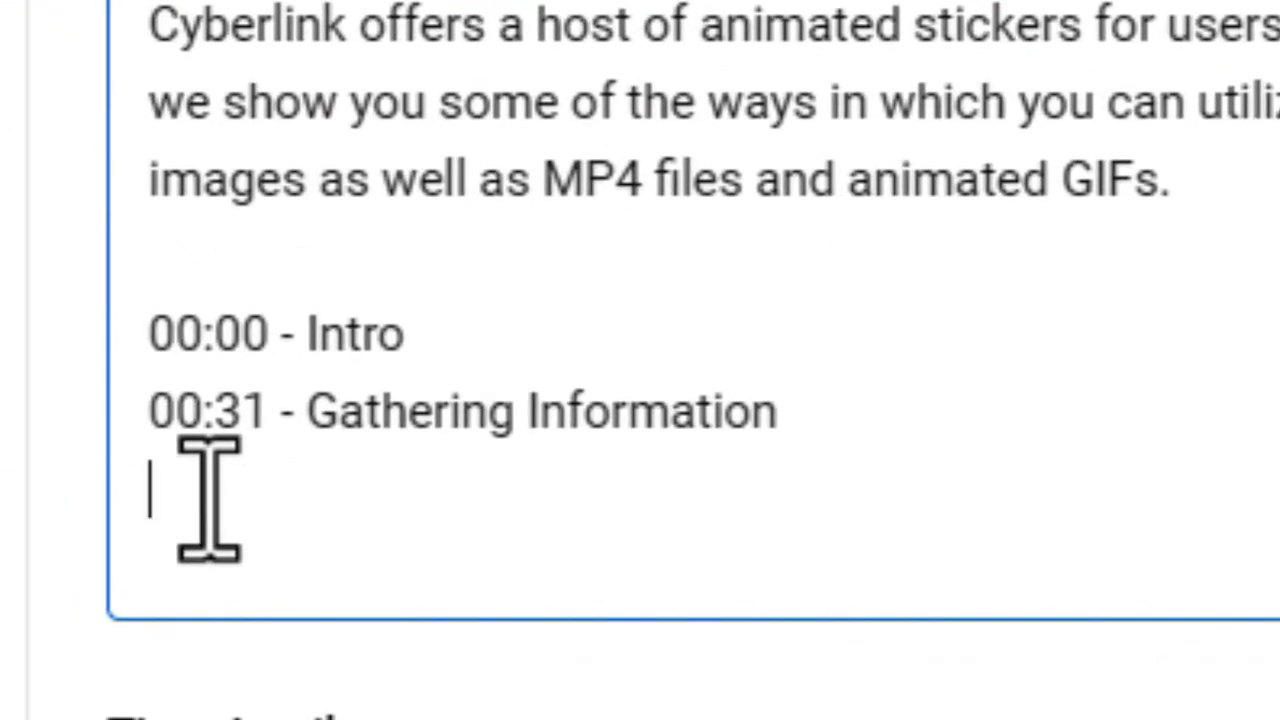
pyautogui.write('01:26 -')
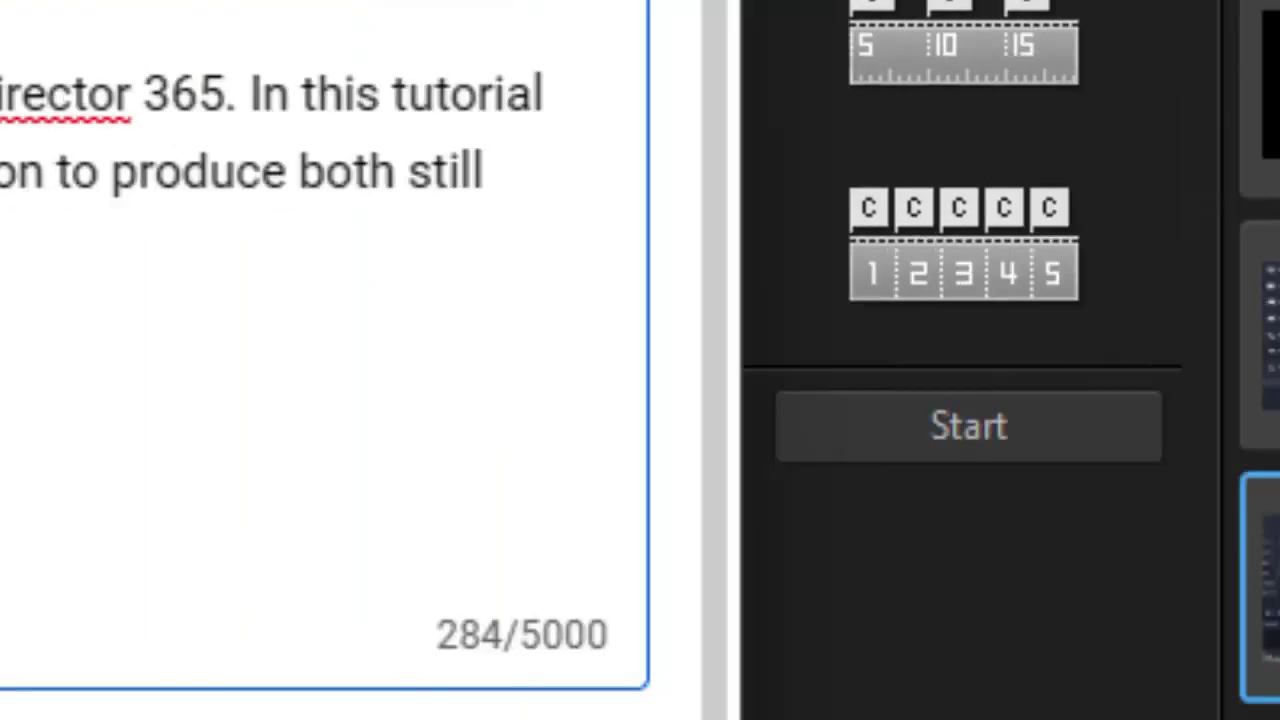
pyautogui.write('Using information properly')
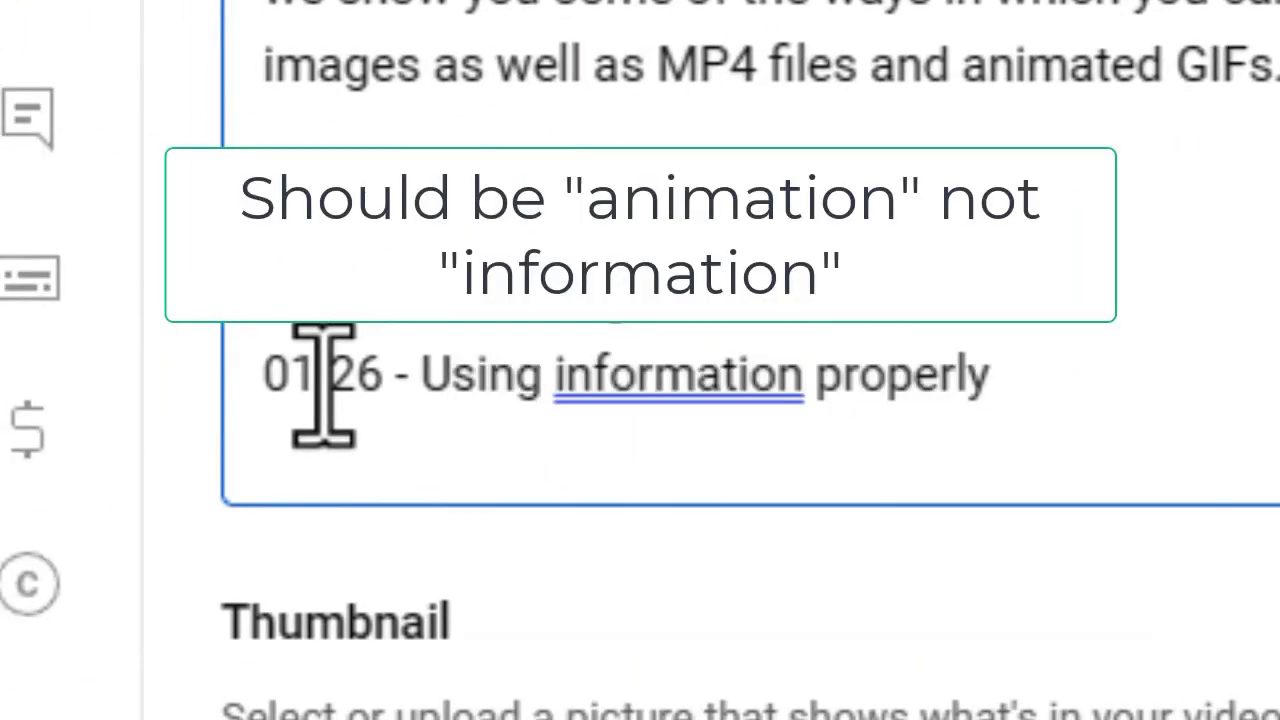
# Step: Start a new chapter line for 02:24, The time trick
pyautogui.press('Return')
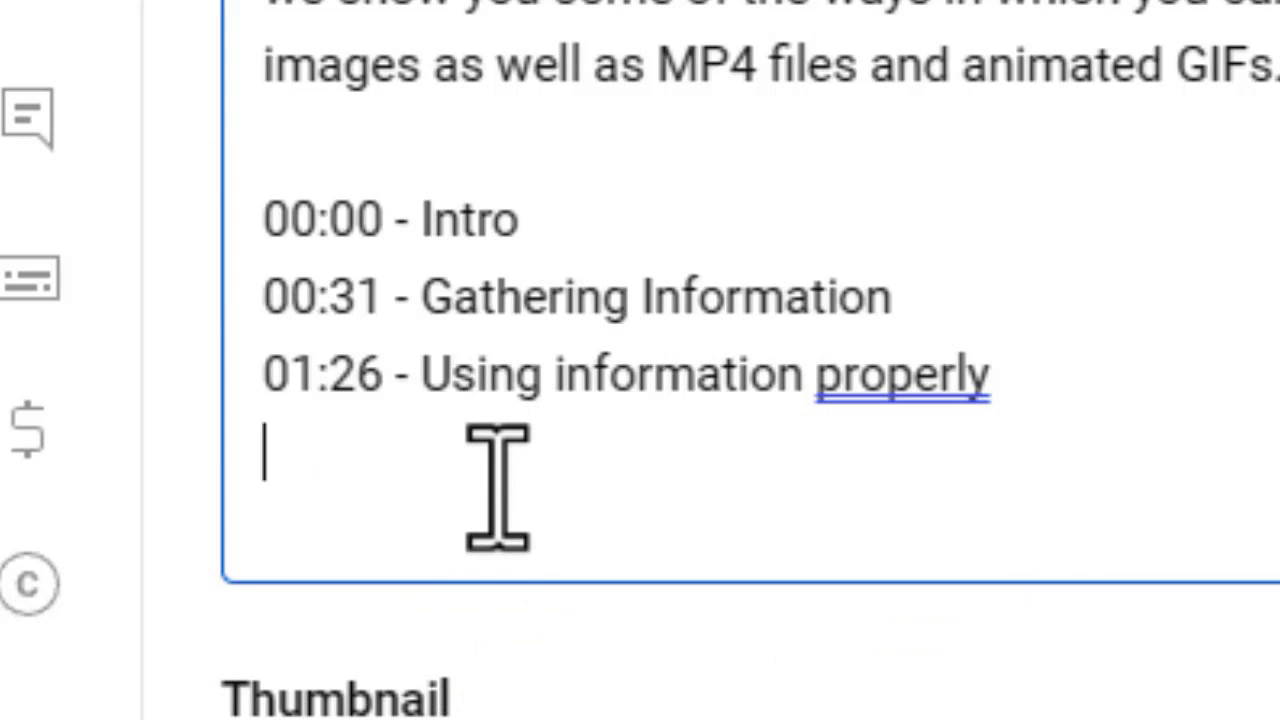
pyautogui.write('02:24')
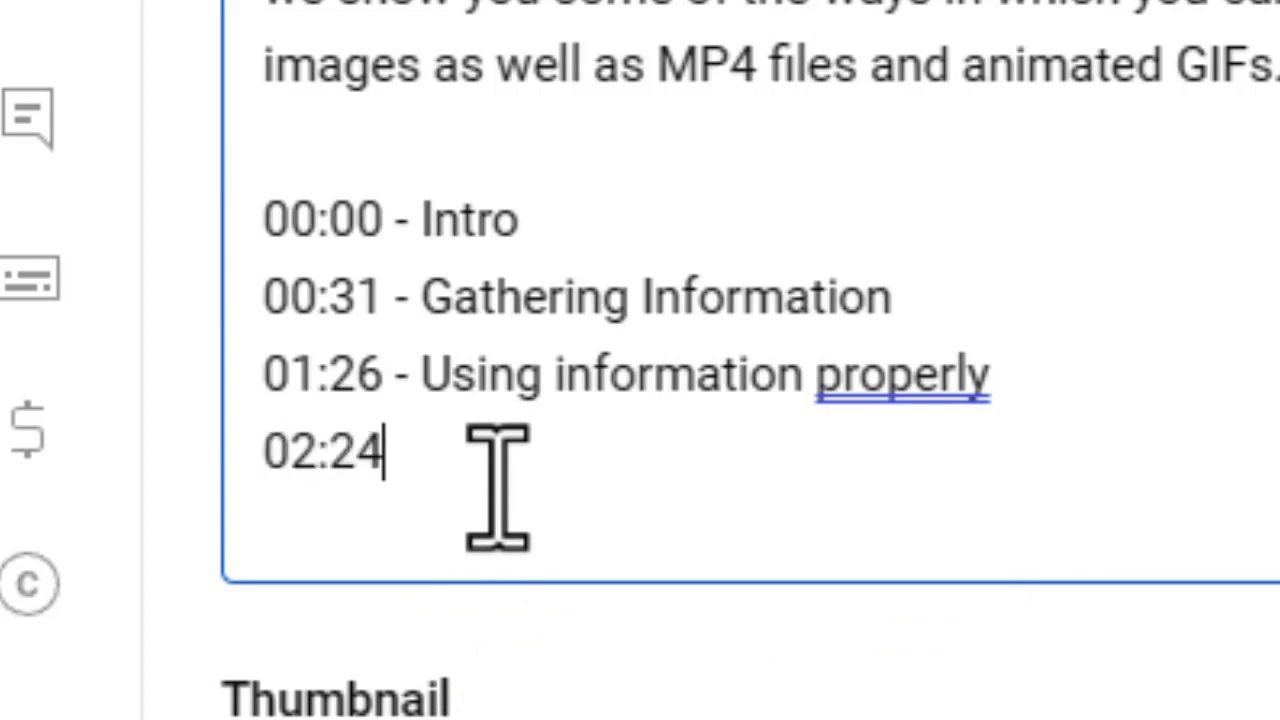
pyautogui.press('BackSpace')
pyautogui.write('- ')
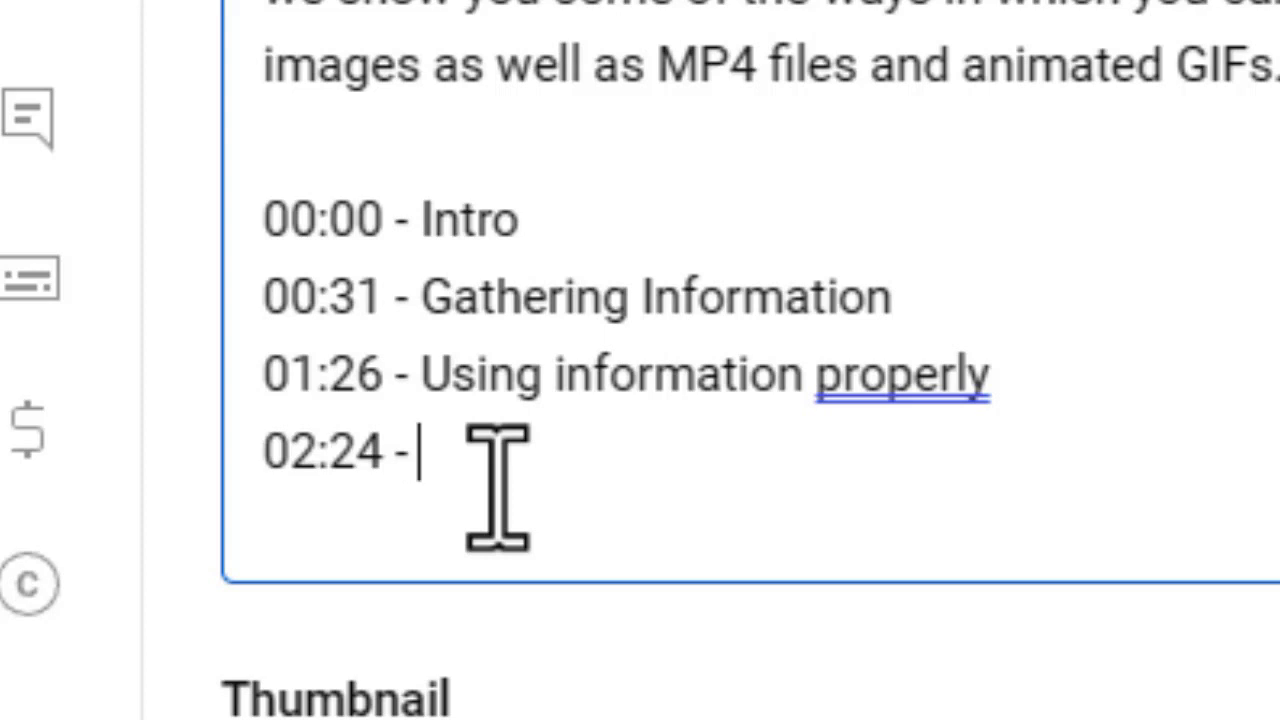
pyautogui.write('Ther')
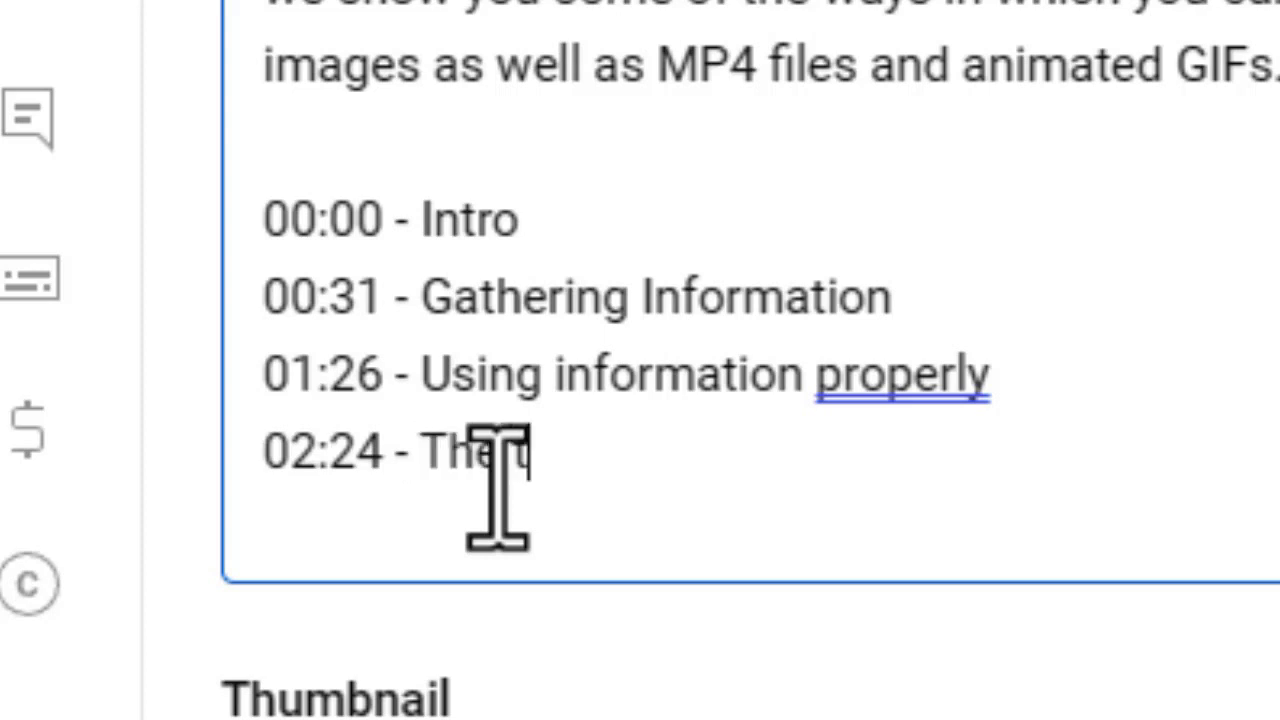
pyautogui.write('ime trick')
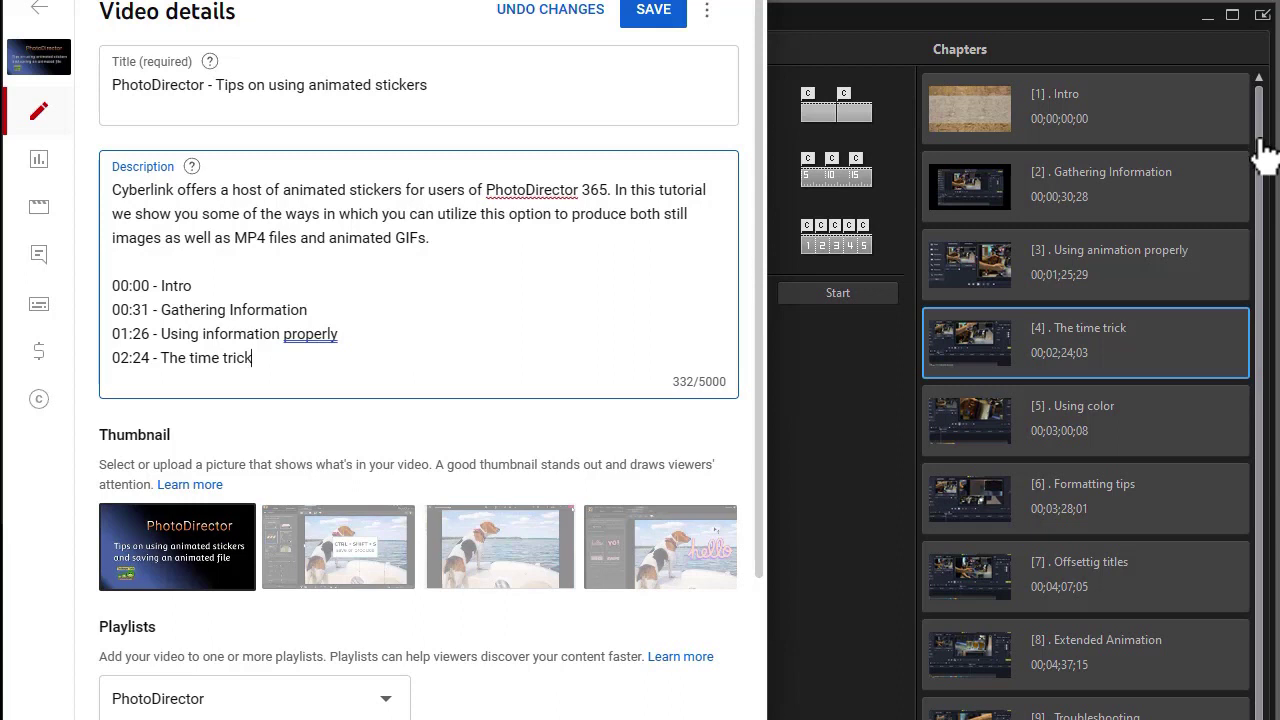
# Step: Raise PowerDirector's chapter window to show chapters through Final Tips and Tricks, then return to YouTube
pyautogui.click(1265, 155)
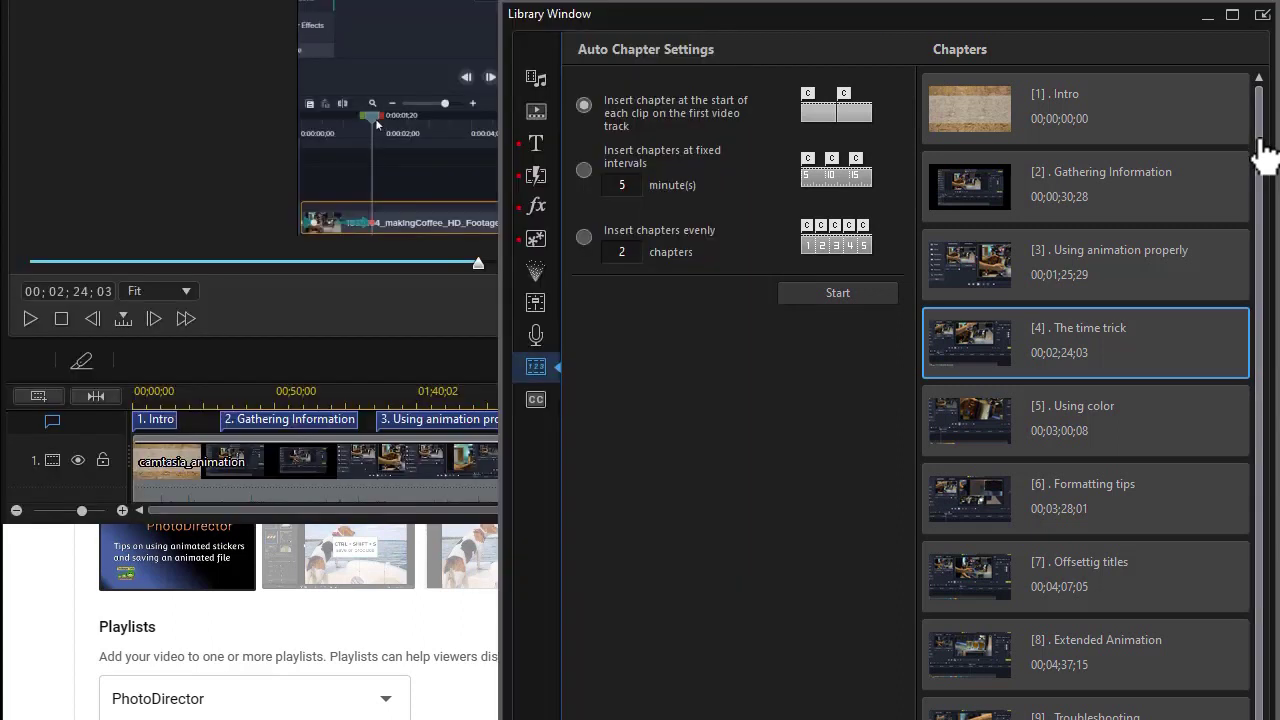
pyautogui.scroll(-1, 1260, 190)
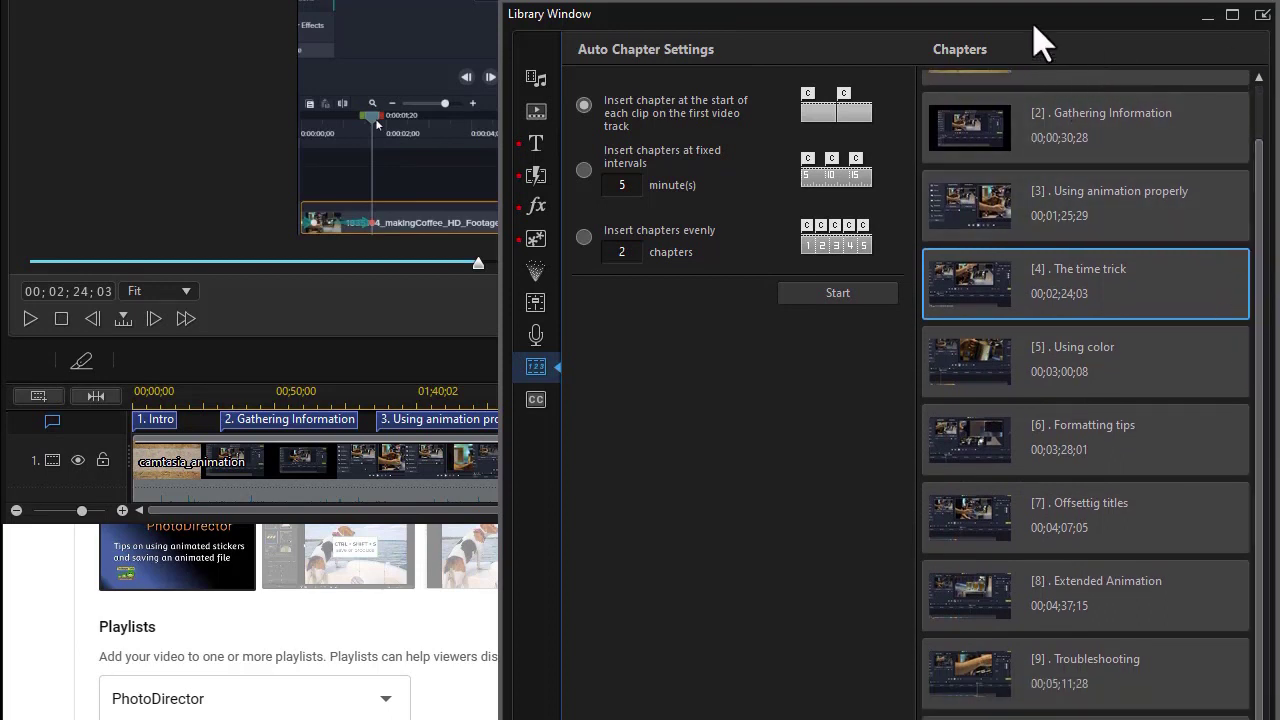
pyautogui.moveTo(1034, 29); pyautogui.dragTo(1036, 0)
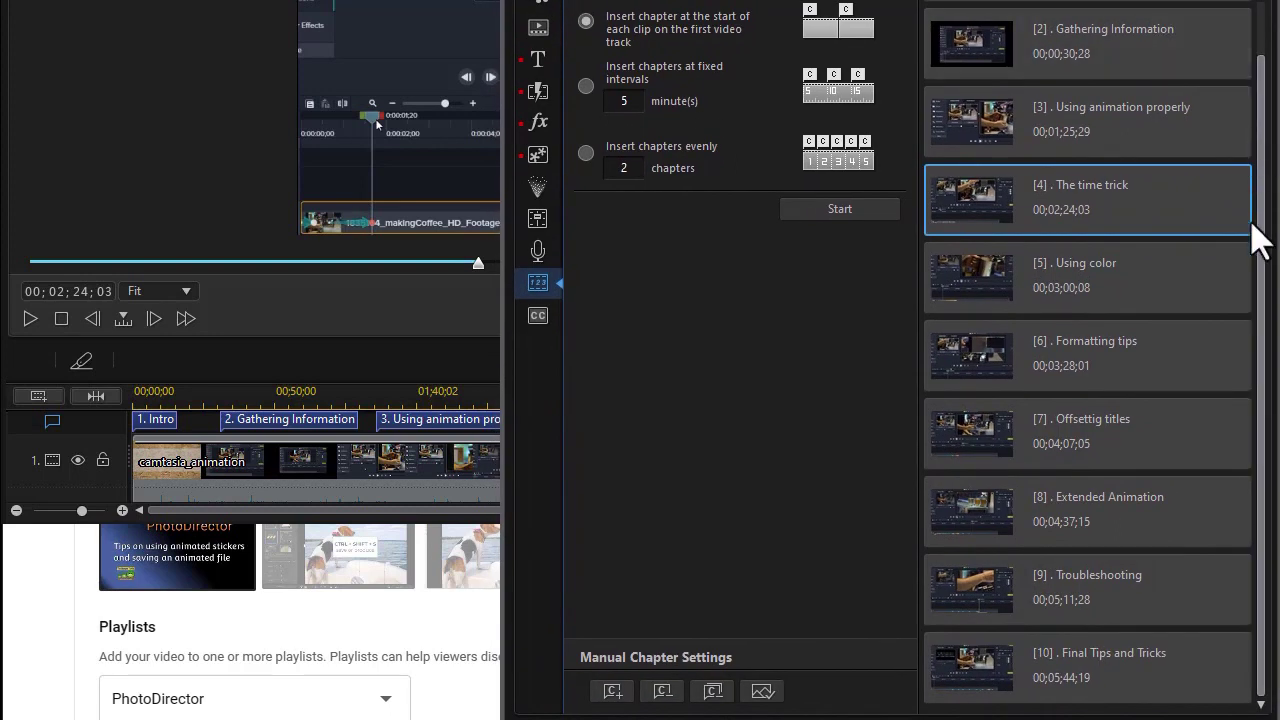
pyautogui.scroll(1, 1241, 173)
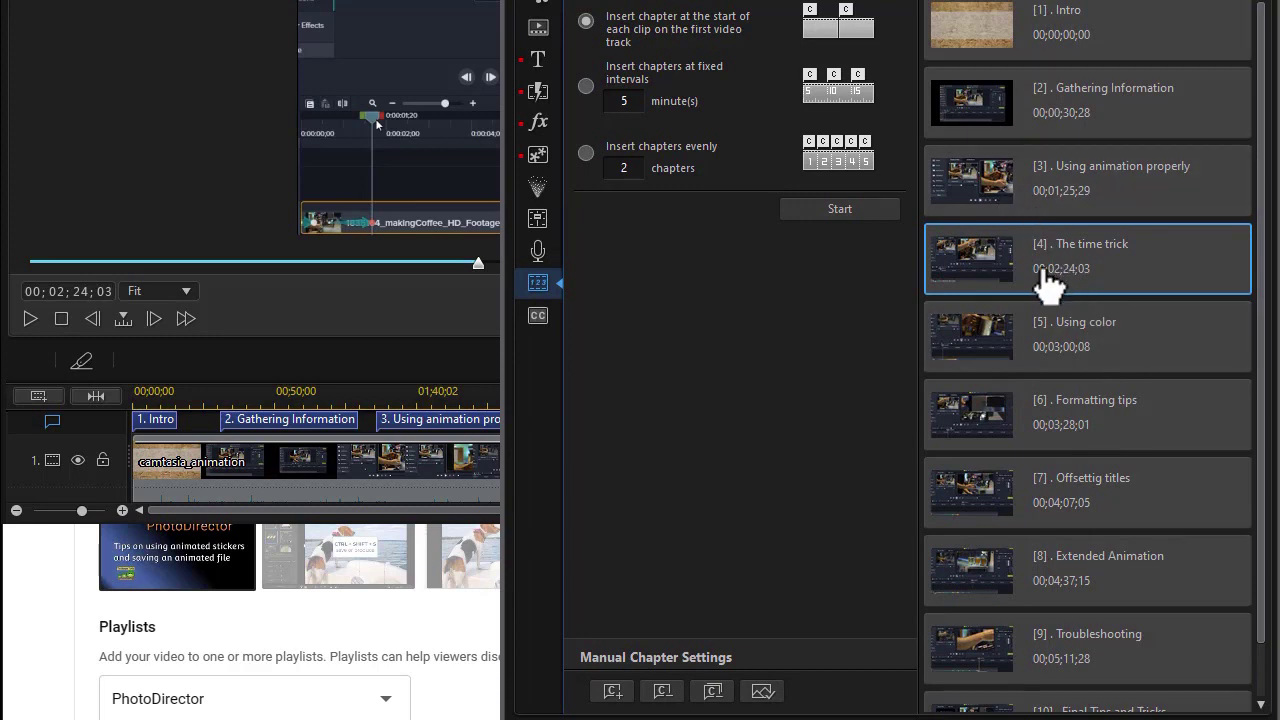
pyautogui.click(38, 610)
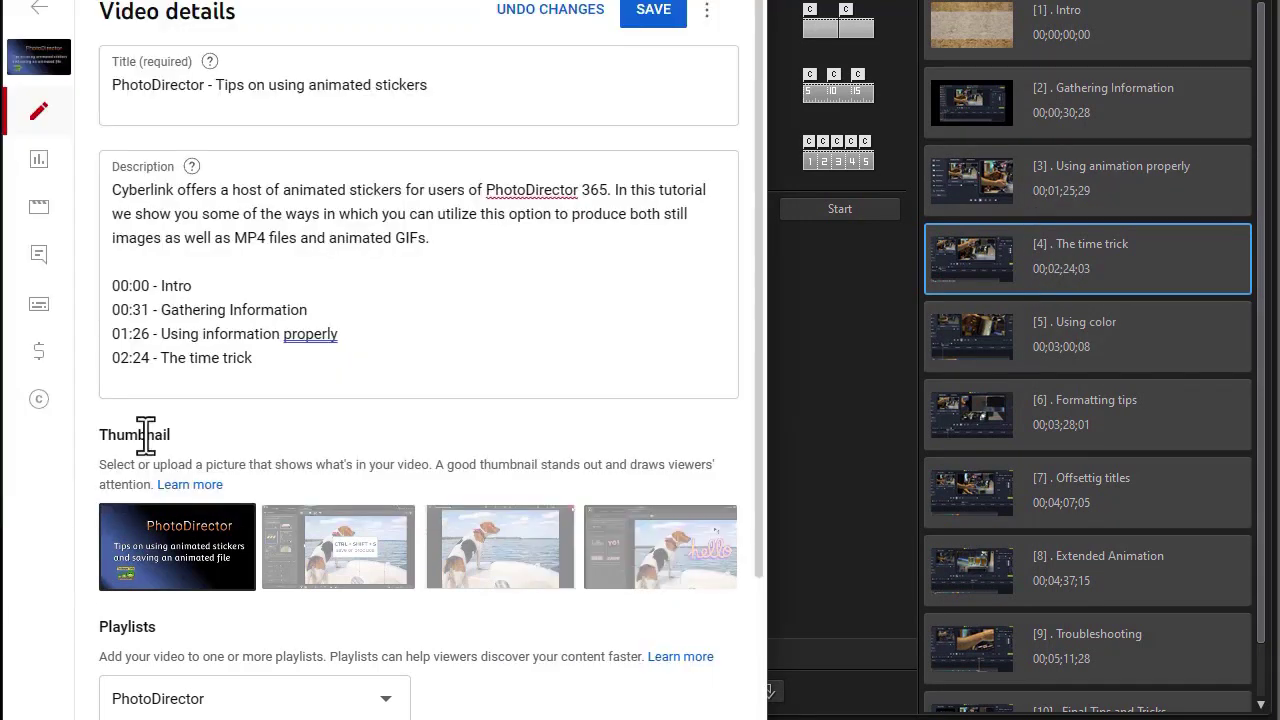